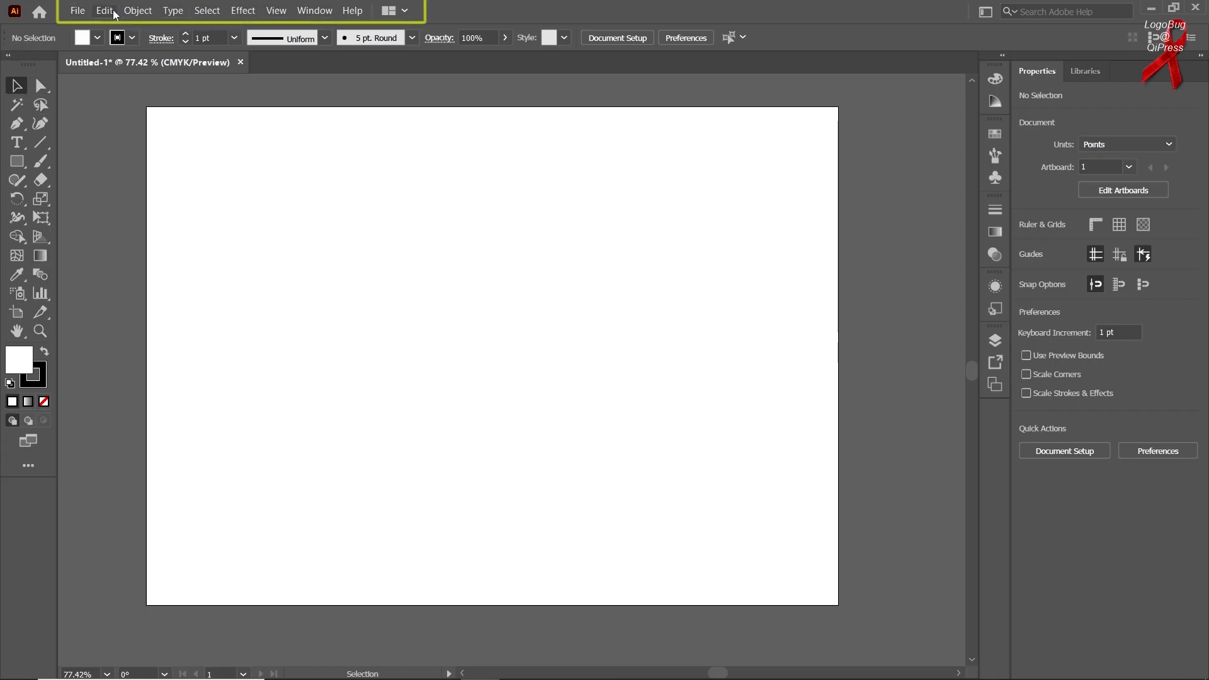
Browse the main menus and the collapsed Color, Color Guide, Swatches, Brushes, Symbols and Stroke panels.
{"action": "left_click", "coordinate": [77, 10]}
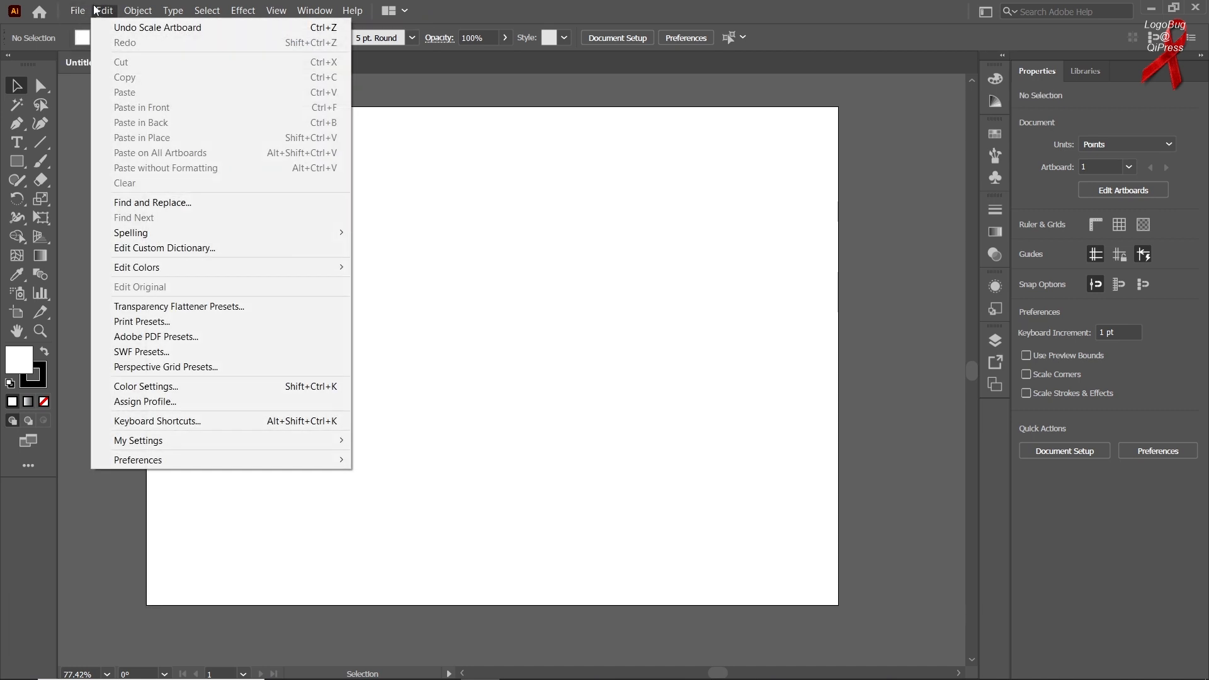
{"action": "mouse_move", "coordinate": [124, 11]}
{"action": "mouse_move", "coordinate": [171, 11]}
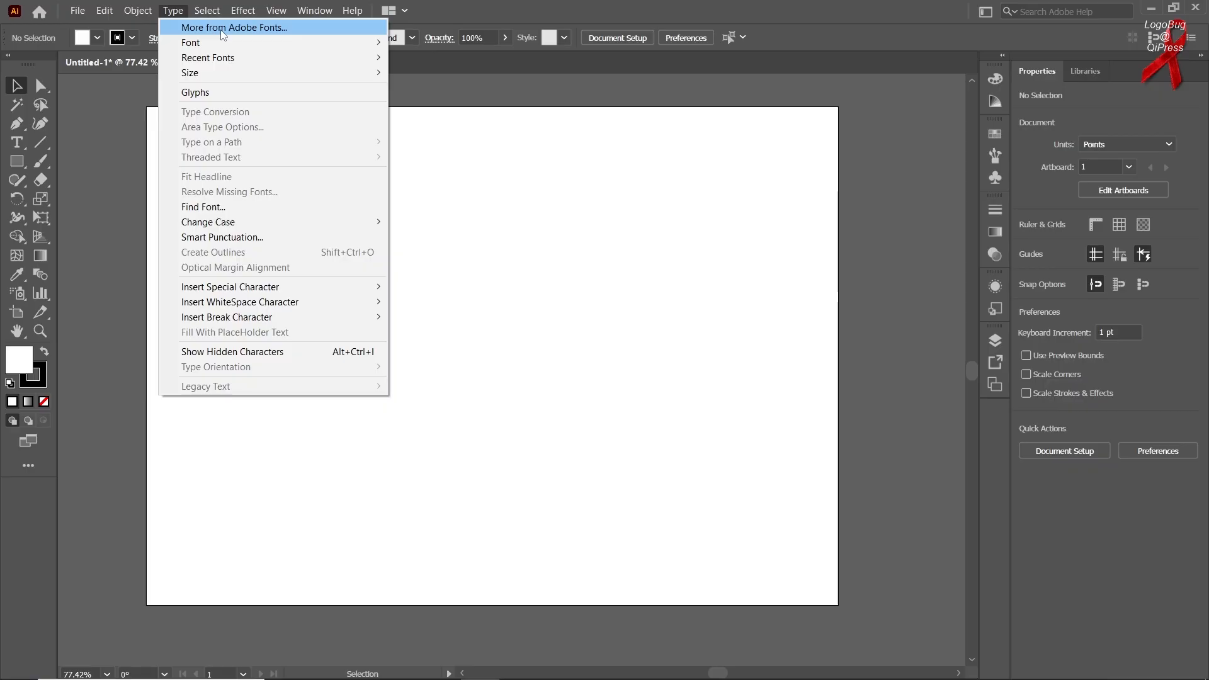
{"action": "left_click", "coordinate": [463, 7]}
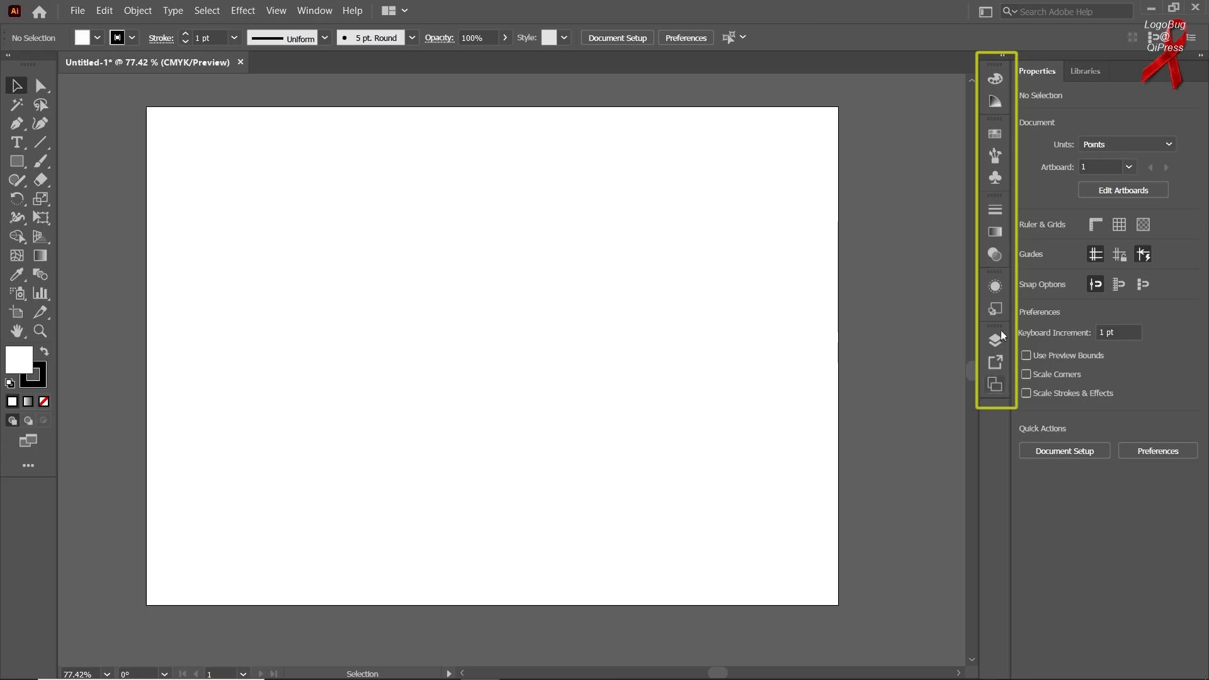
{"action": "left_click", "coordinate": [994, 80]}
{"action": "left_click", "coordinate": [994, 100]}
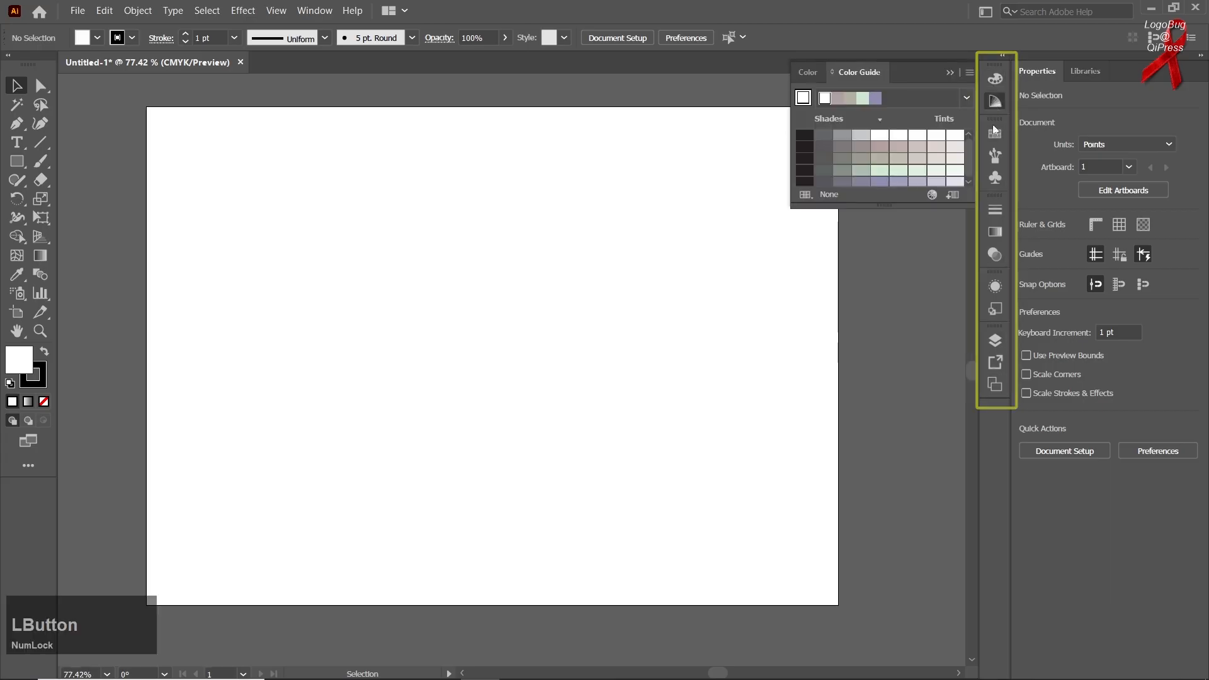
{"action": "left_click", "coordinate": [995, 134]}
{"action": "left_click", "coordinate": [995, 156]}
{"action": "left_click", "coordinate": [995, 177]}
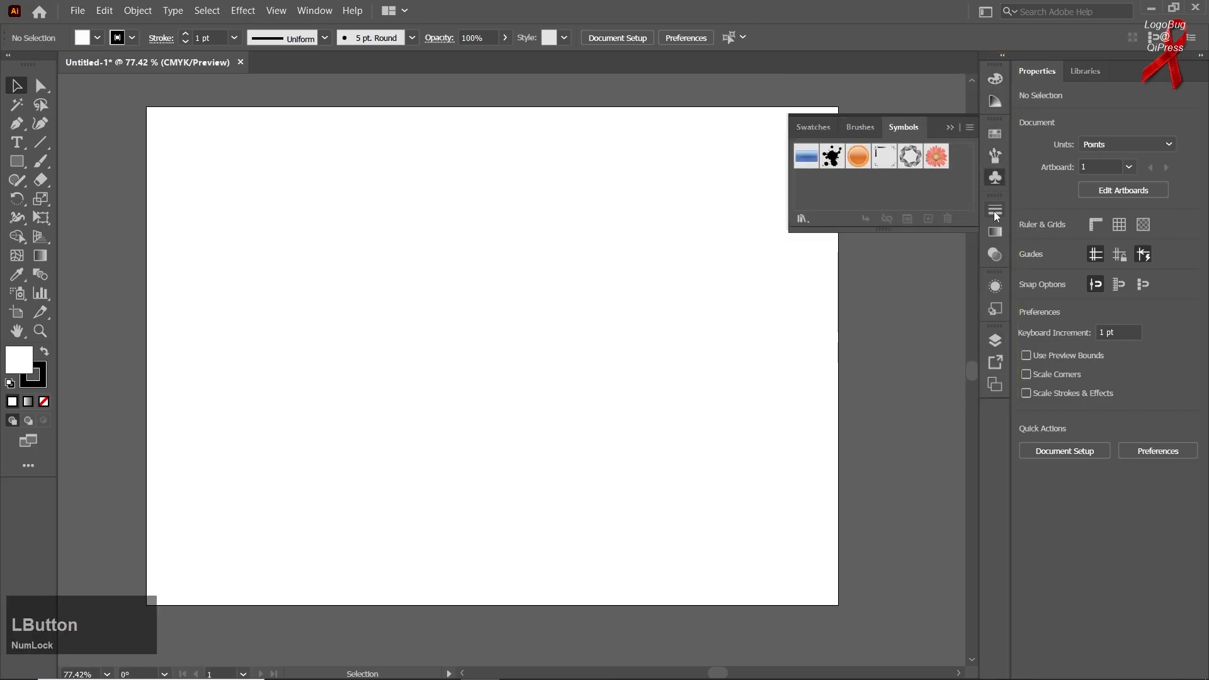
{"action": "left_click", "coordinate": [995, 209]}
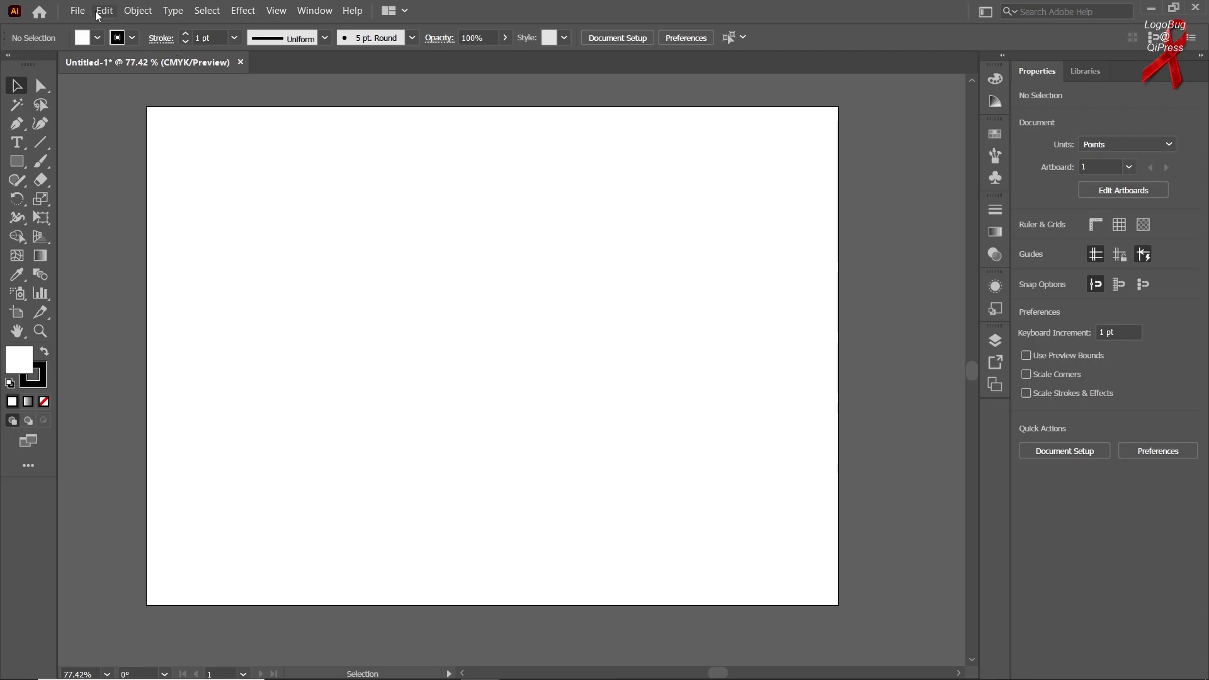
Examine the tool variants grouped under the Direct Selection, Rectangle and Shaper tools, and try a selection marquee on the empty artboard.
{"action": "right_click", "coordinate": [21, 89]}
{"action": "right_click", "coordinate": [39, 94]}
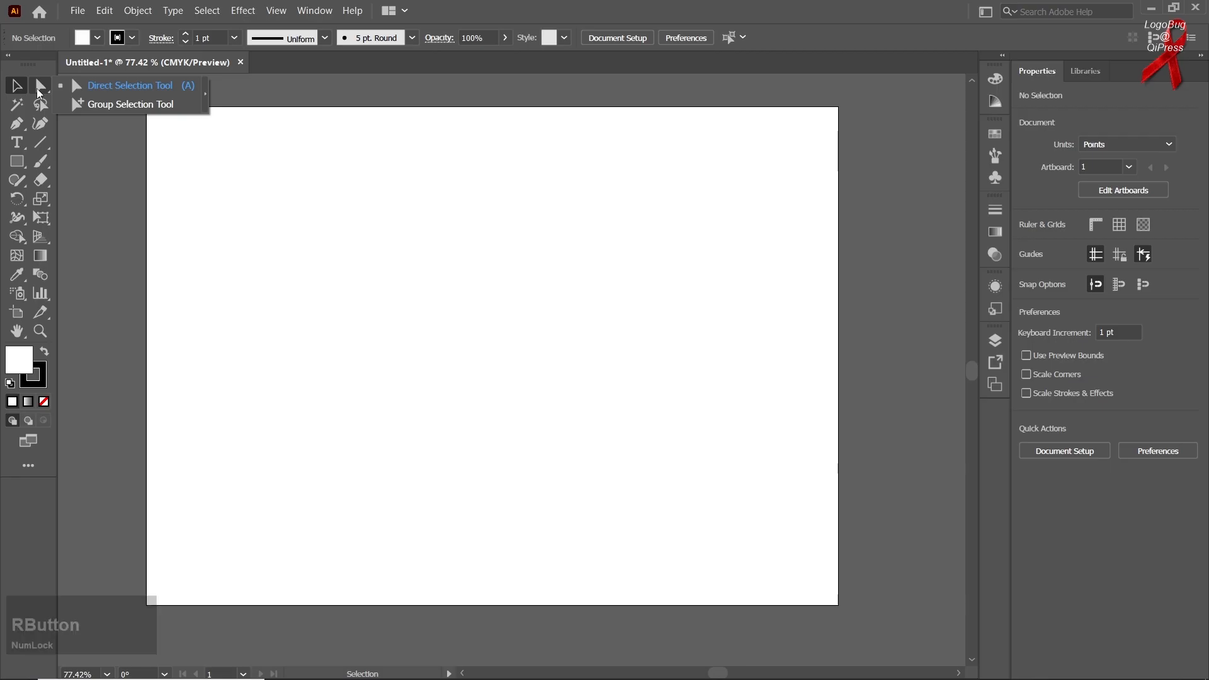
{"action": "right_click", "coordinate": [12, 165]}
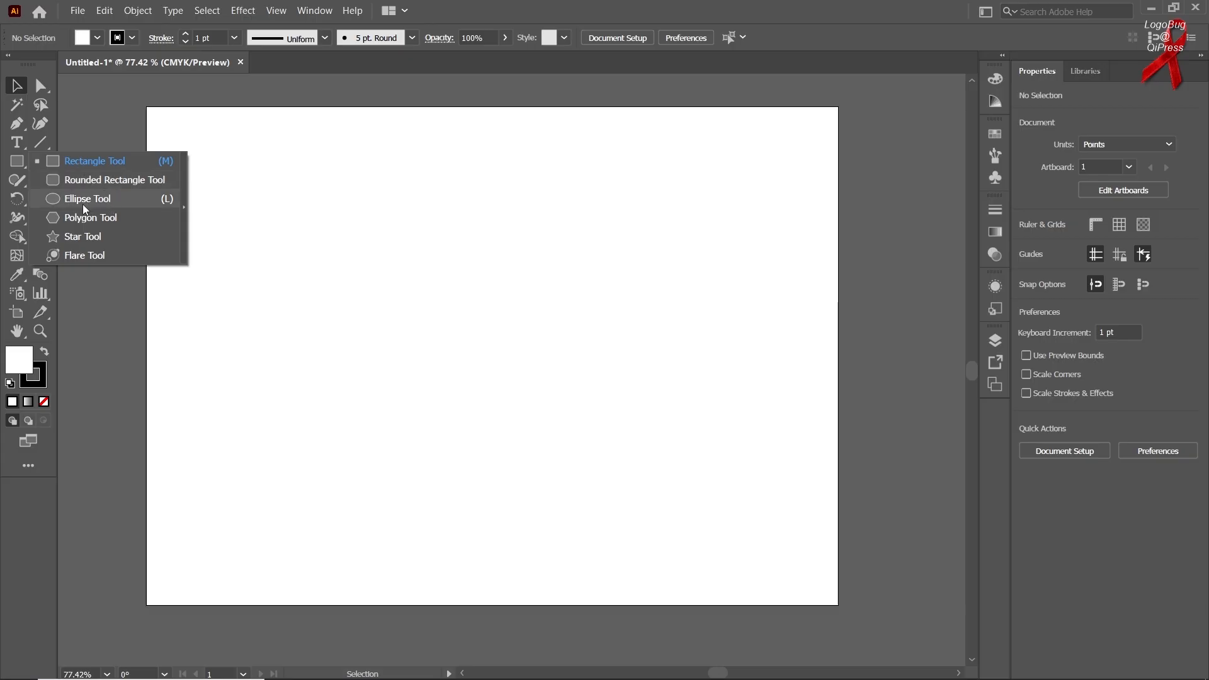
{"action": "right_click", "coordinate": [17, 180]}
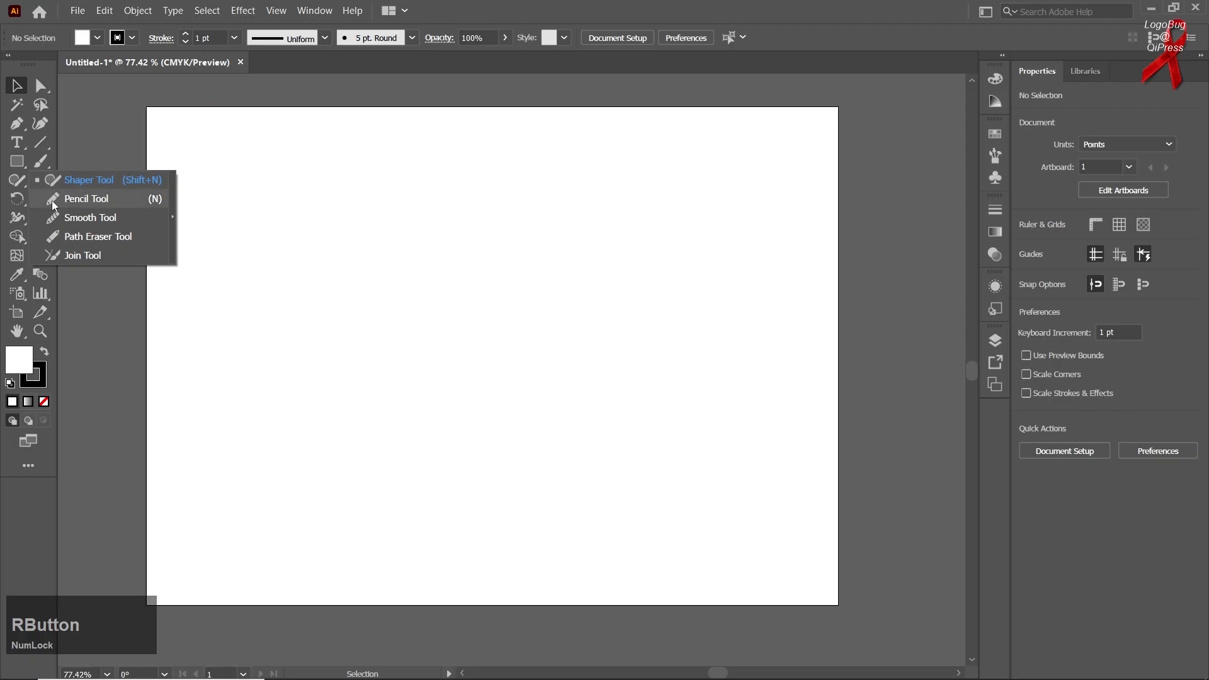
{"action": "left_click", "coordinate": [369, 174]}
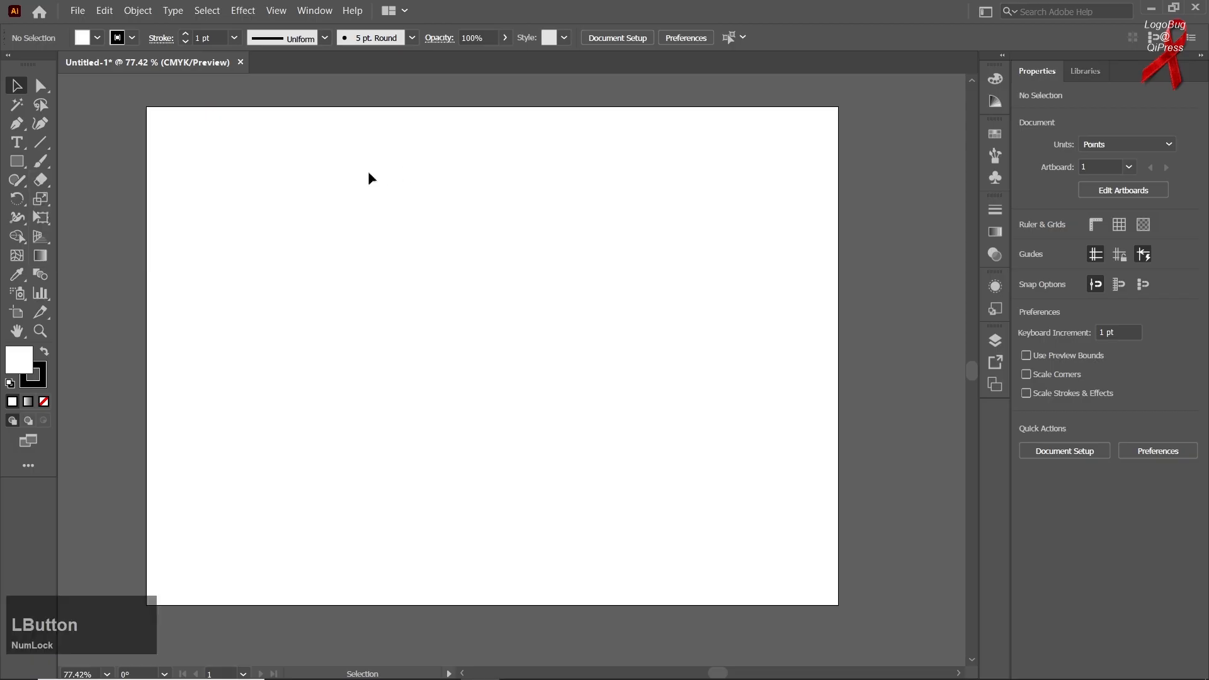
{"action": "left_click", "coordinate": [14, 90]}
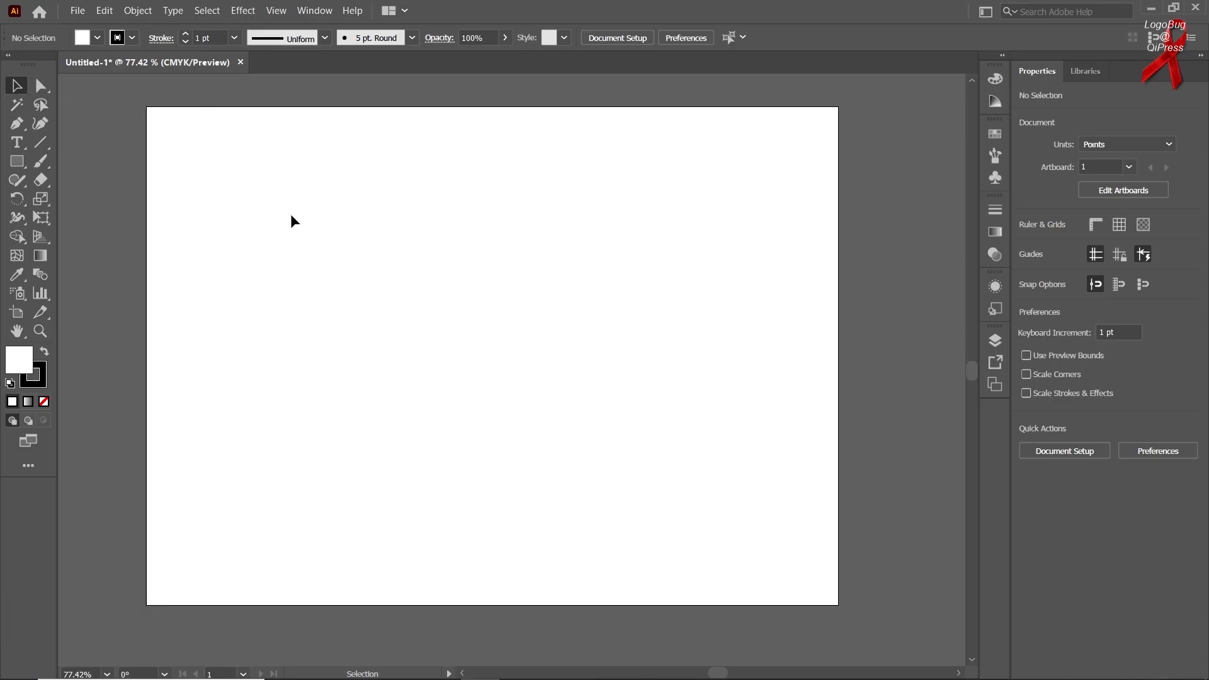
{"action": "left_click_drag", "start_coordinate": [289, 214], "coordinate": [463, 290]}
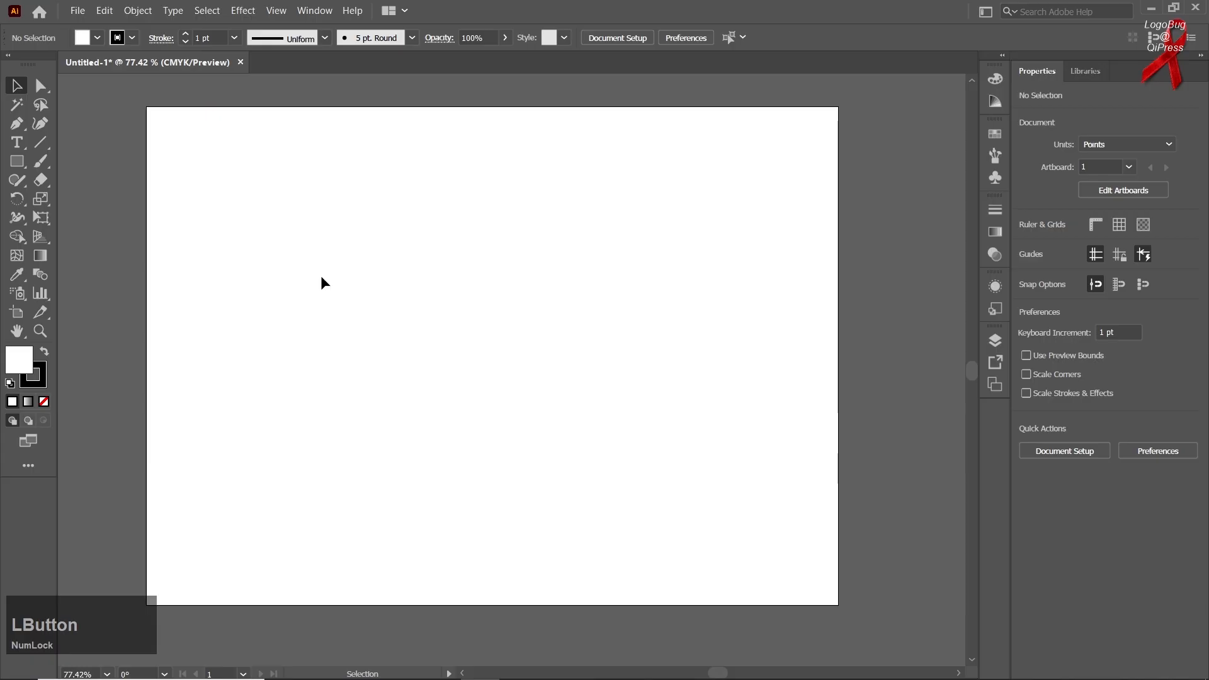
Draw a trial rectangle about 388 by 416 pt near the middle of the artboard, and undo it.
{"action": "right_click", "coordinate": [16, 162]}
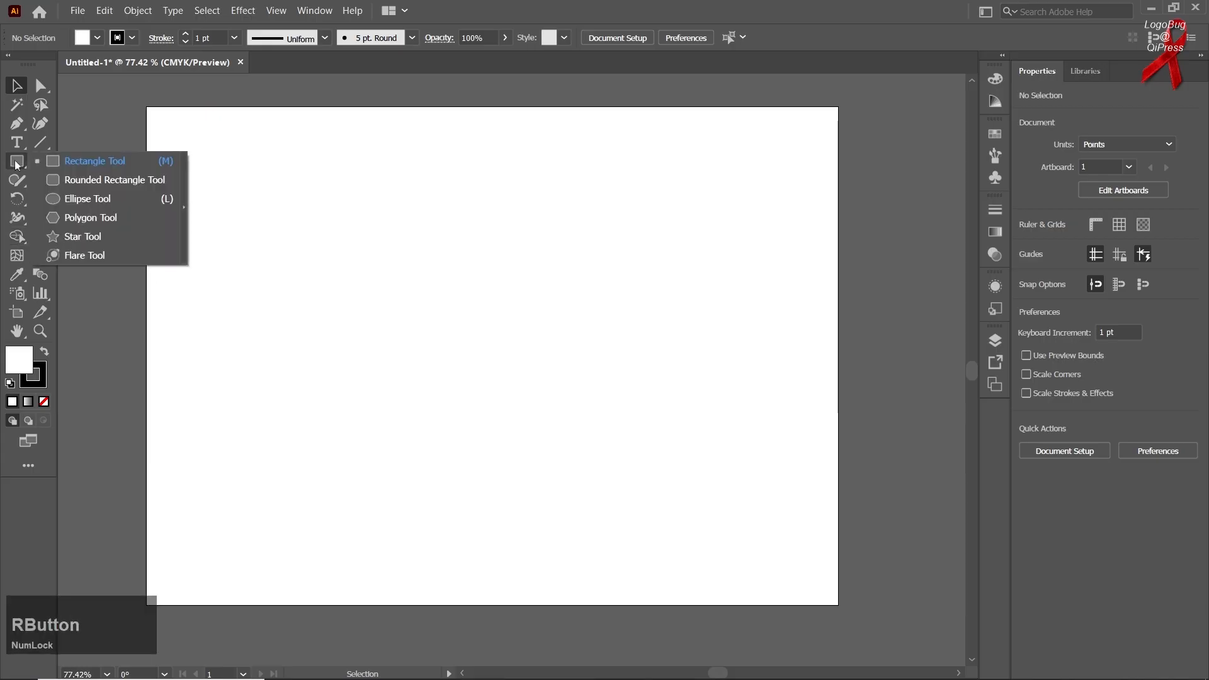
{"action": "left_click", "coordinate": [67, 164]}
{"action": "left_click_drag", "start_coordinate": [303, 257], "coordinate": [548, 520]}
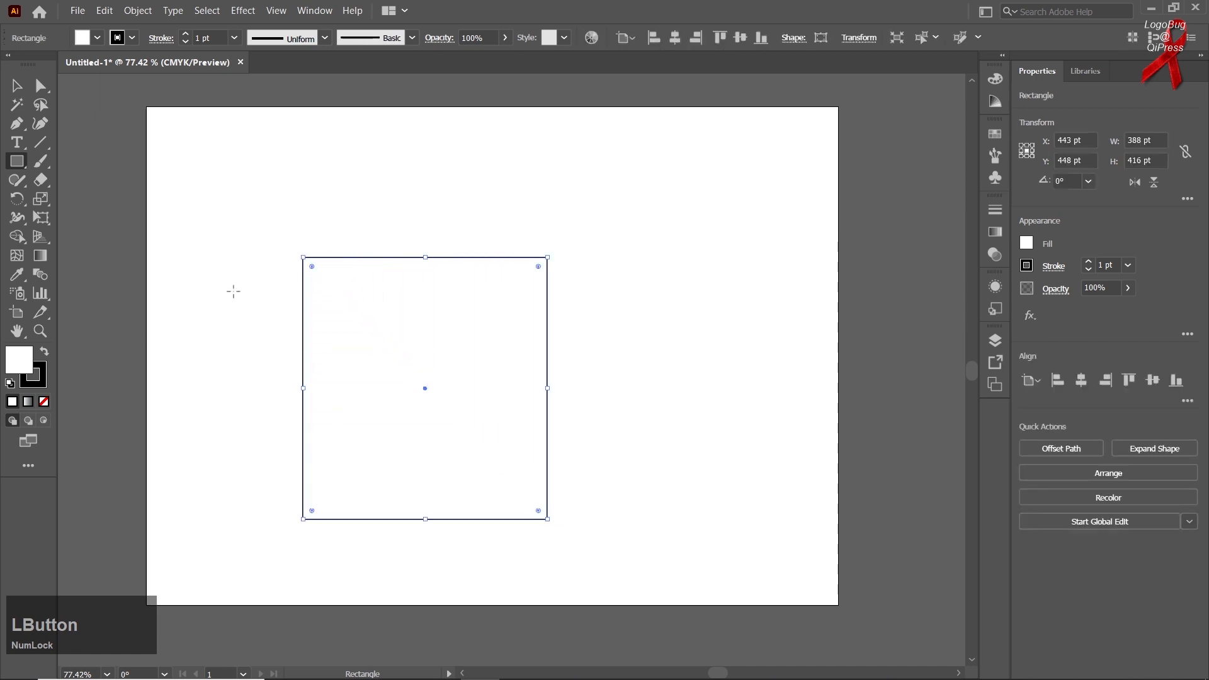
{"action": "key", "text": "ctrl"}
{"action": "key", "text": "ctrl+z"}
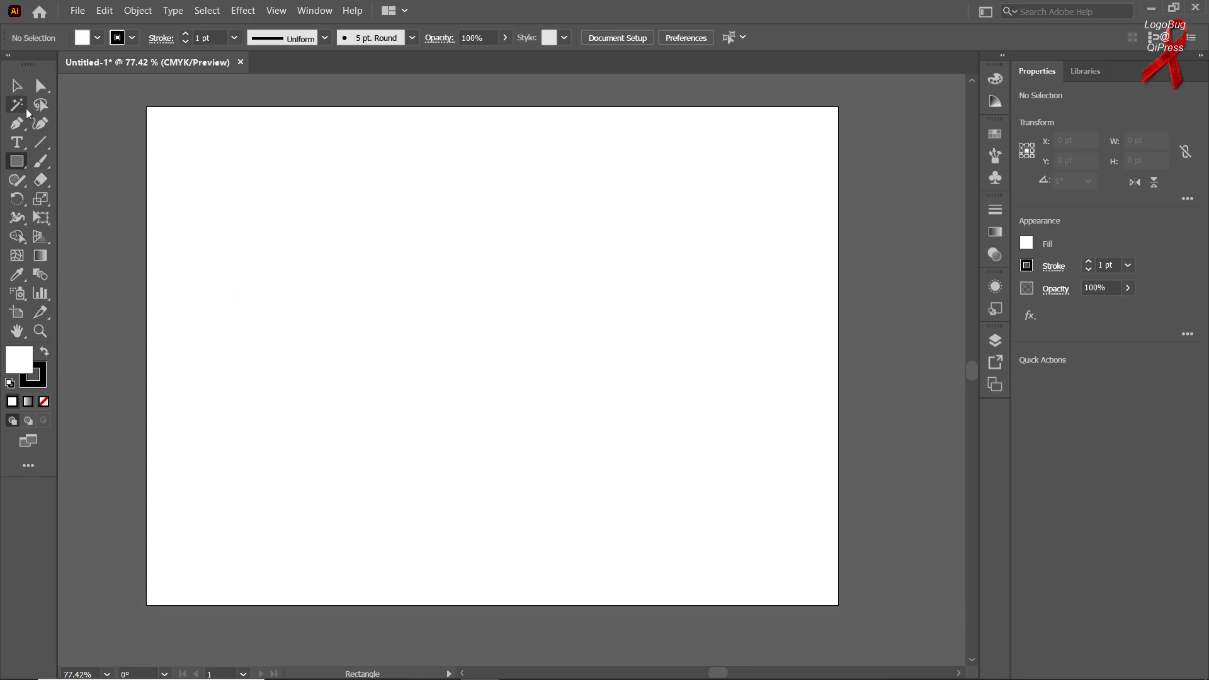
{"action": "left_click", "coordinate": [24, 88]}
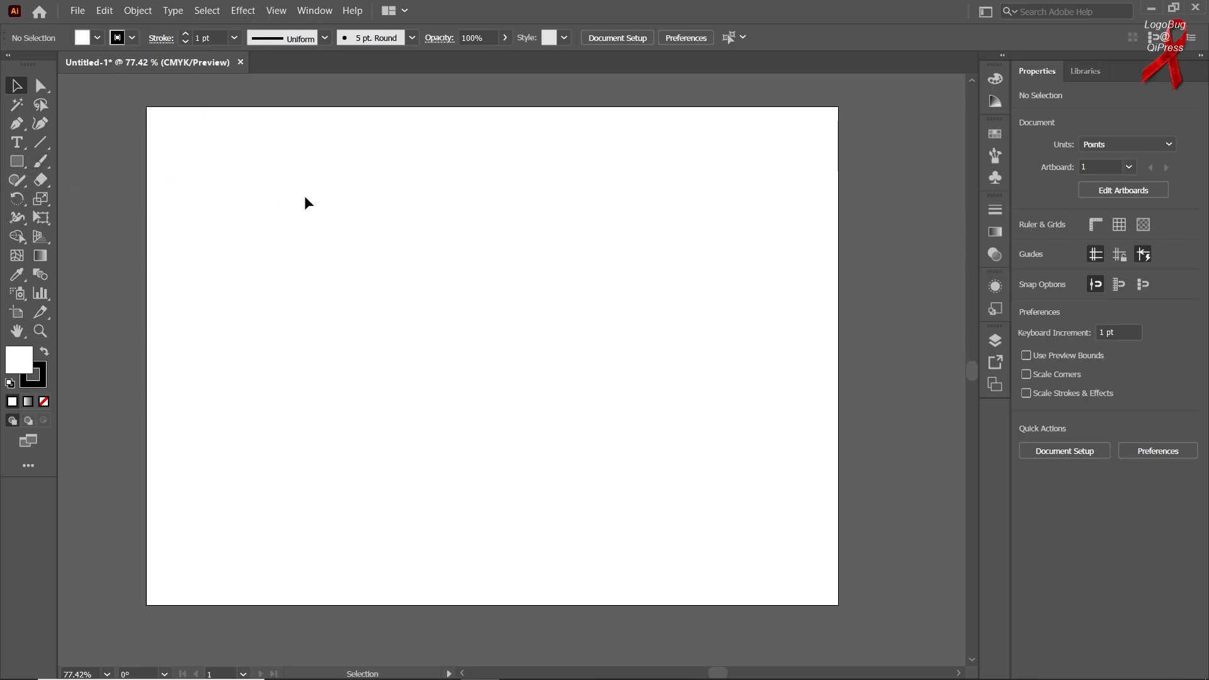
Draw a square about 270 by 270 pt outward from its centre in the artboard's upper-left area.
{"action": "key", "text": "m"}
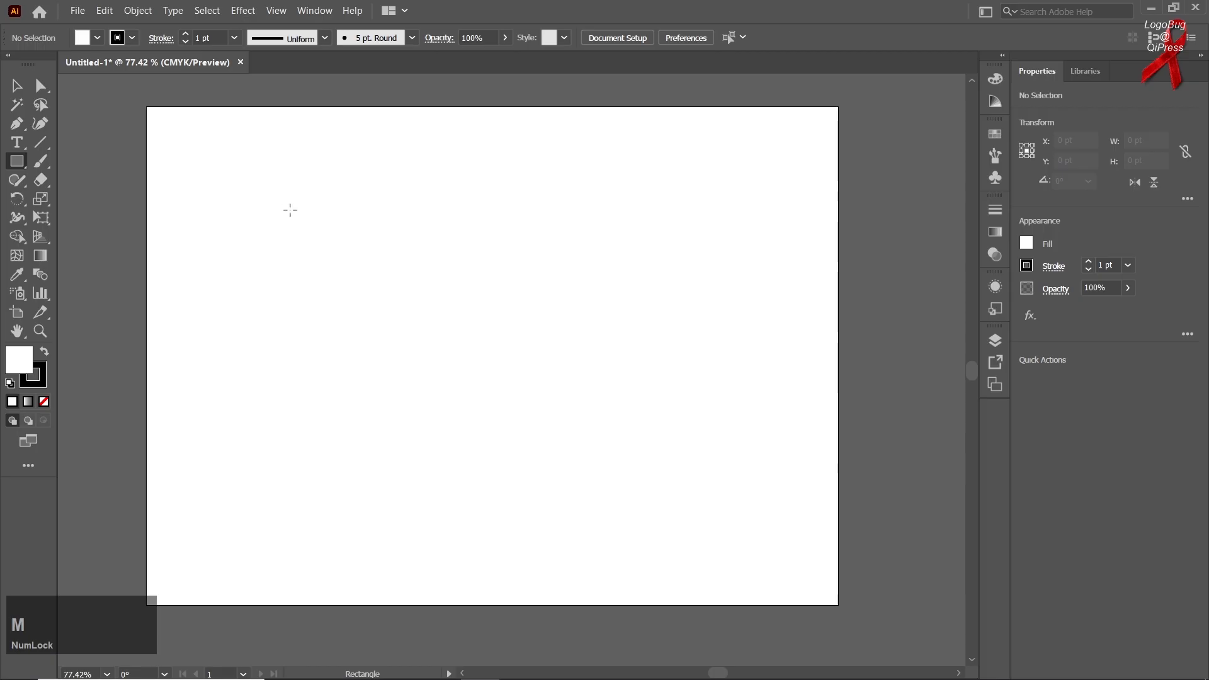
{"action": "left_click_drag", "start_coordinate": [283, 217], "coordinate": [514, 413]}
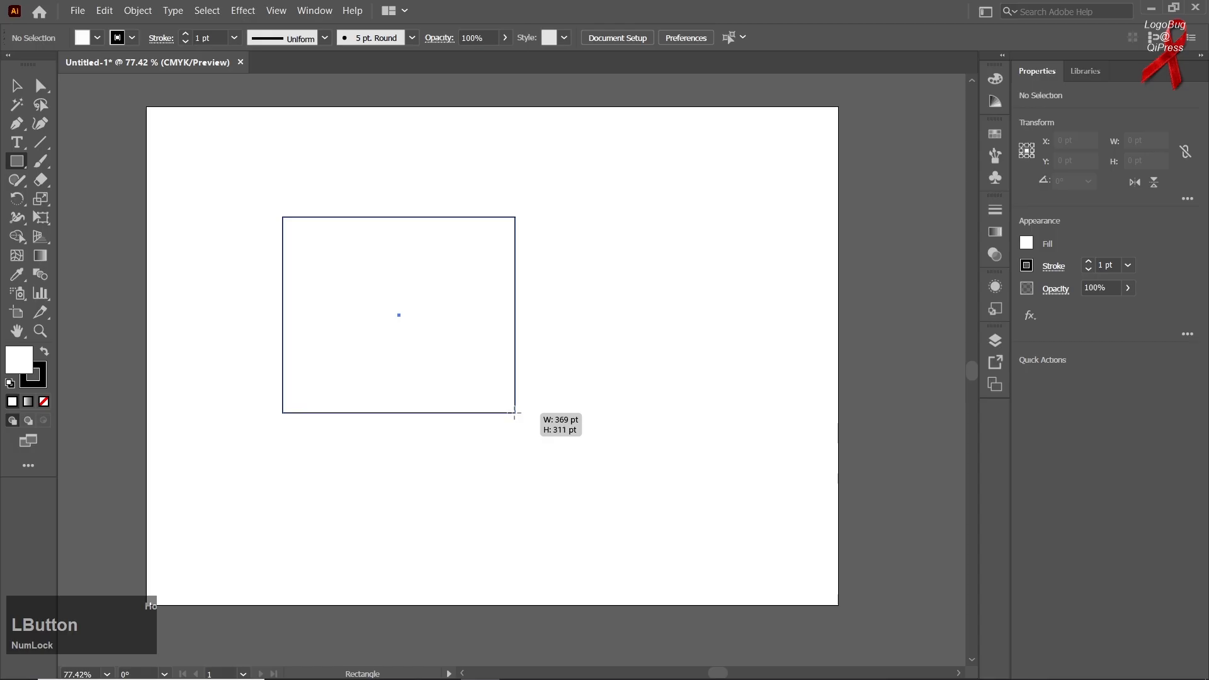
{"action": "mouse_move", "coordinate": [514, 413]}
{"action": "left_mouse_down"}
{"action": "mouse_move", "coordinate": [448, 381]}
{"action": "mouse_move", "coordinate": [542, 474]}
{"action": "mouse_move", "coordinate": [486, 390]}
{"action": "mouse_move", "coordinate": [435, 344]}
{"action": "mouse_move", "coordinate": [467, 401]}
{"action": "mouse_move", "coordinate": [433, 365]}
{"action": "mouse_move", "coordinate": [471, 405]}
{"action": "mouse_move", "coordinate": [410, 362]}
{"action": "mouse_move", "coordinate": [306, 252]}
{"action": "mouse_move", "coordinate": [364, 345]}
{"action": "mouse_move", "coordinate": [297, 240]}
{"action": "mouse_move", "coordinate": [312, 272]}
{"action": "left_mouse_up"}
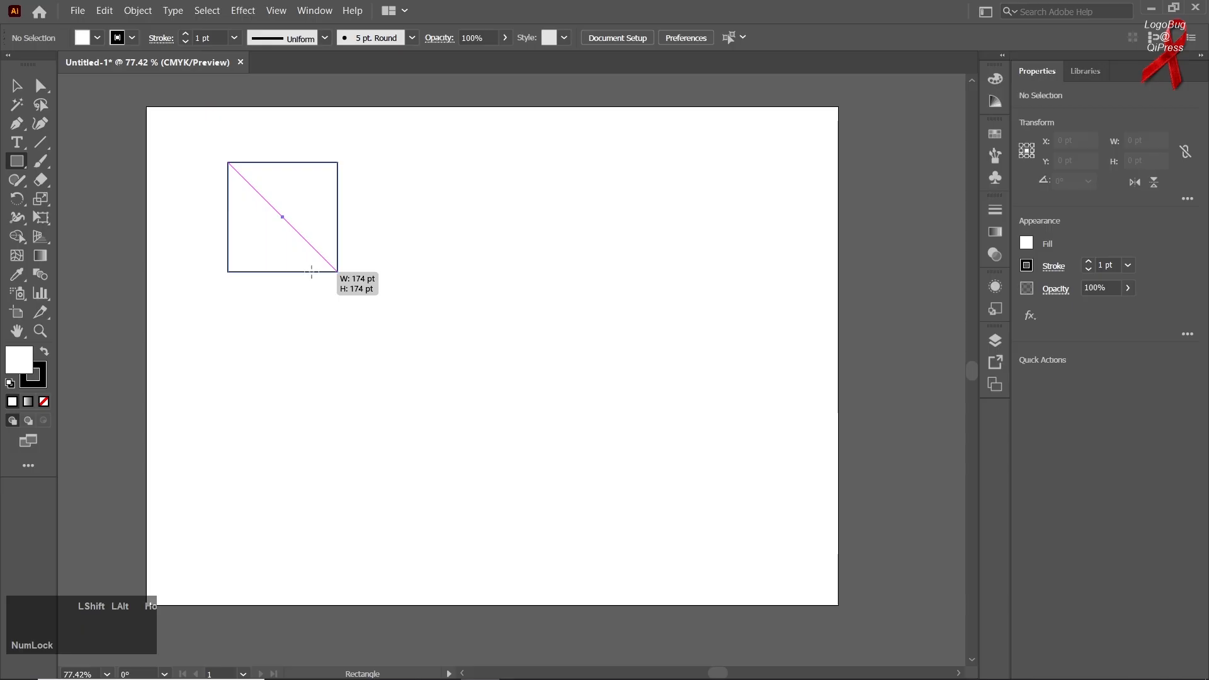
{"action": "mouse_move", "coordinate": [311, 272]}
{"action": "left_mouse_down"}
{"action": "mouse_move", "coordinate": [387, 394]}
{"action": "mouse_move", "coordinate": [341, 287]}
{"action": "mouse_move", "coordinate": [384, 351]}
{"action": "mouse_move", "coordinate": [304, 238]}
{"action": "mouse_move", "coordinate": [377, 345]}
{"action": "mouse_move", "coordinate": [331, 312]}
{"action": "mouse_move", "coordinate": [328, 291]}
{"action": "left_mouse_up"}
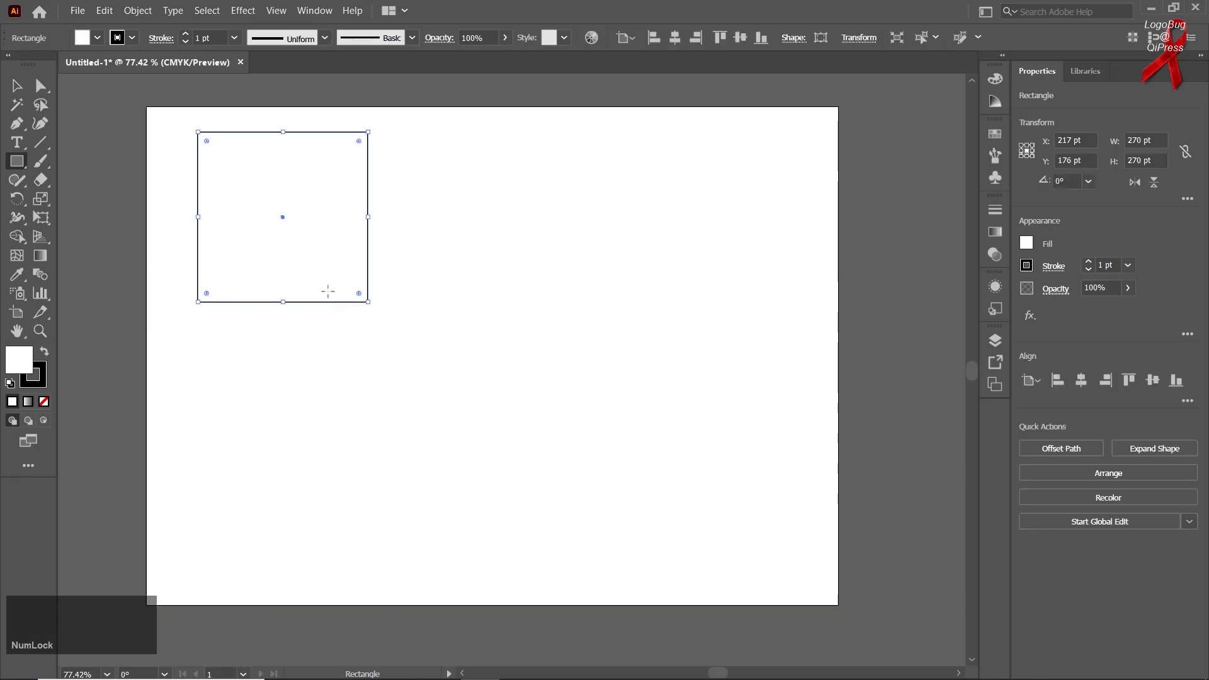
Fill the square with a medium blue.
{"action": "double_click", "coordinate": [28, 361]}
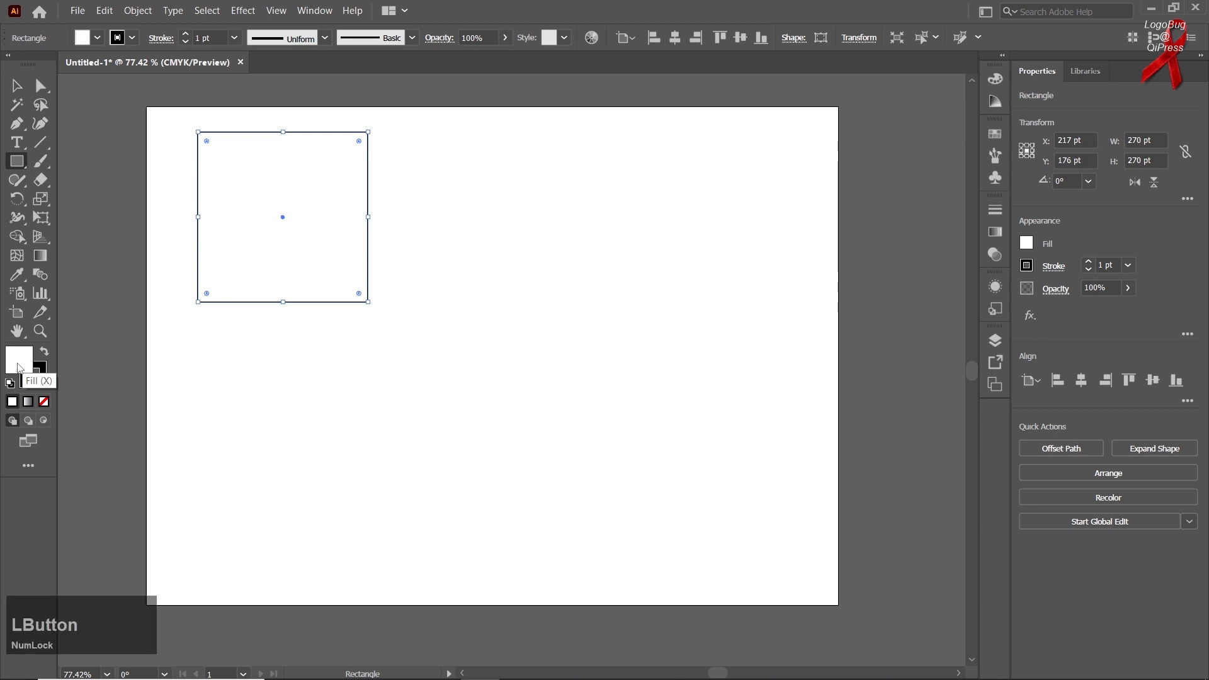
{"action": "left_click_drag", "start_coordinate": [633, 242], "coordinate": [677, 216]}
{"action": "left_click", "coordinate": [746, 240]}
{"action": "left_click_drag", "start_coordinate": [749, 249], "coordinate": [749, 264]}
{"action": "left_click", "coordinate": [703, 212]}
{"action": "left_click", "coordinate": [867, 182]}
Move the blue square to about X 397 pt, Y 243 pt.
{"action": "left_click", "coordinate": [19, 86]}
{"action": "left_click", "coordinate": [266, 356]}
{"action": "left_click_drag", "start_coordinate": [308, 234], "coordinate": [383, 288]}
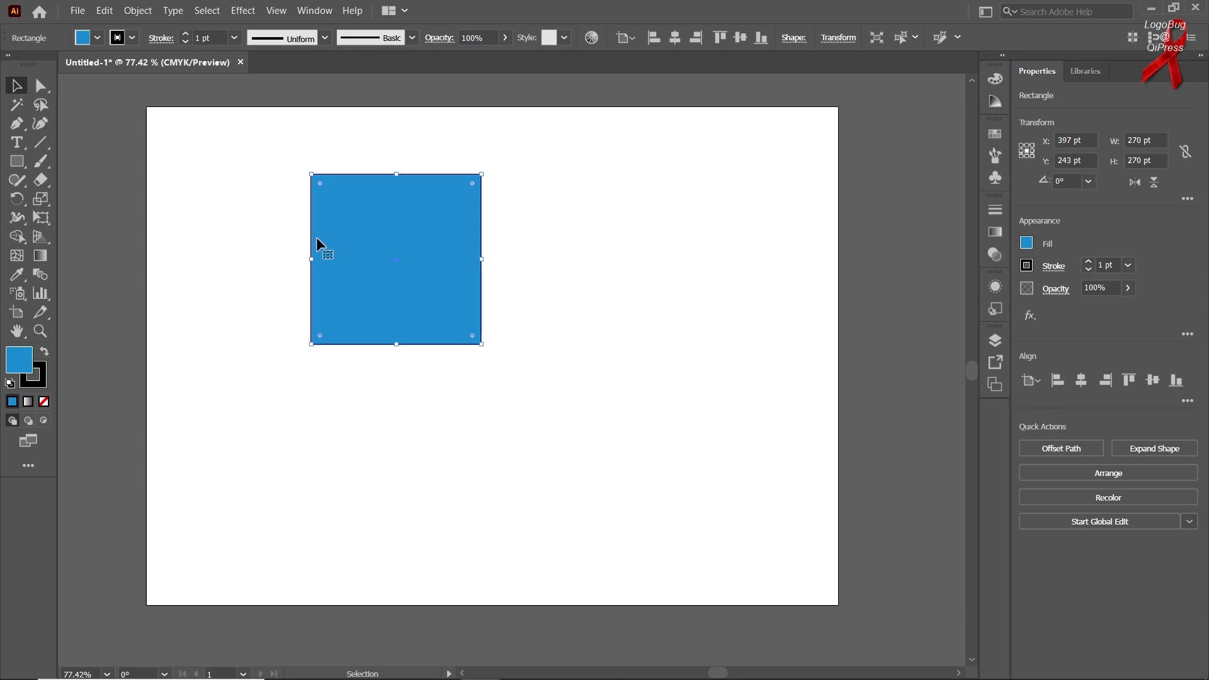
Inspect the black outline at the square's left edge, set the square's stroke to None, and make the fill active.
{"action": "key", "text": "alt"}
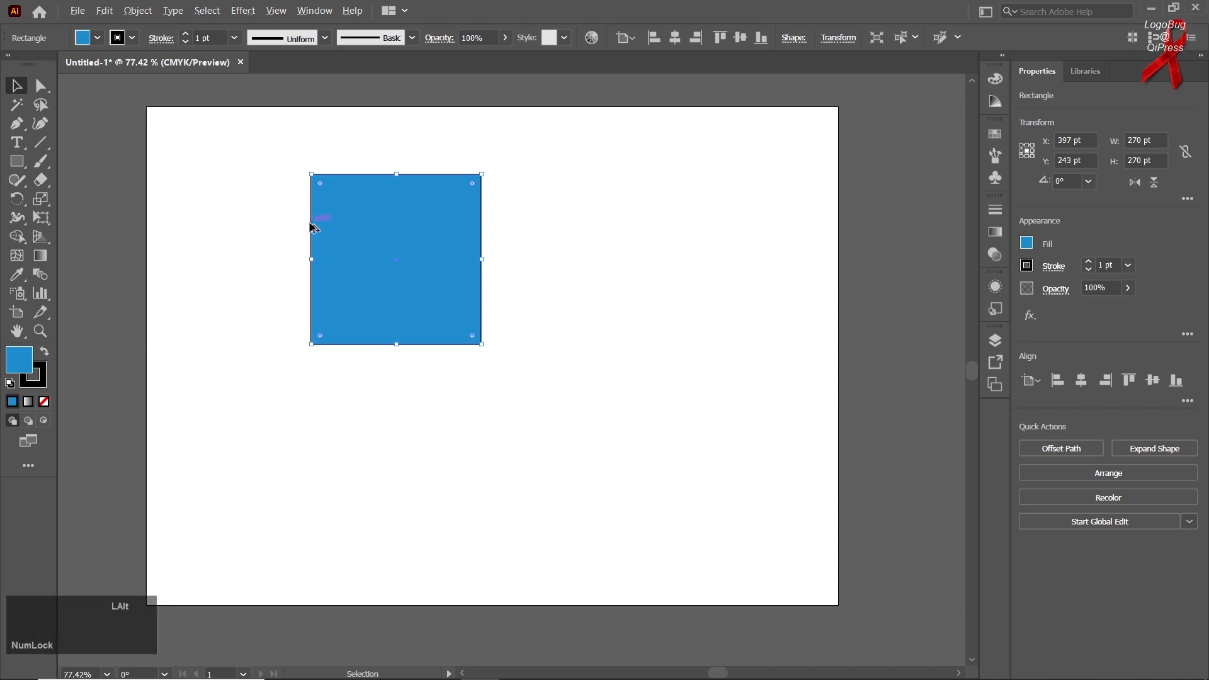
{"action": "scroll", "coordinate": [318, 226], "scroll_direction": "up", "scroll_amount": 10}
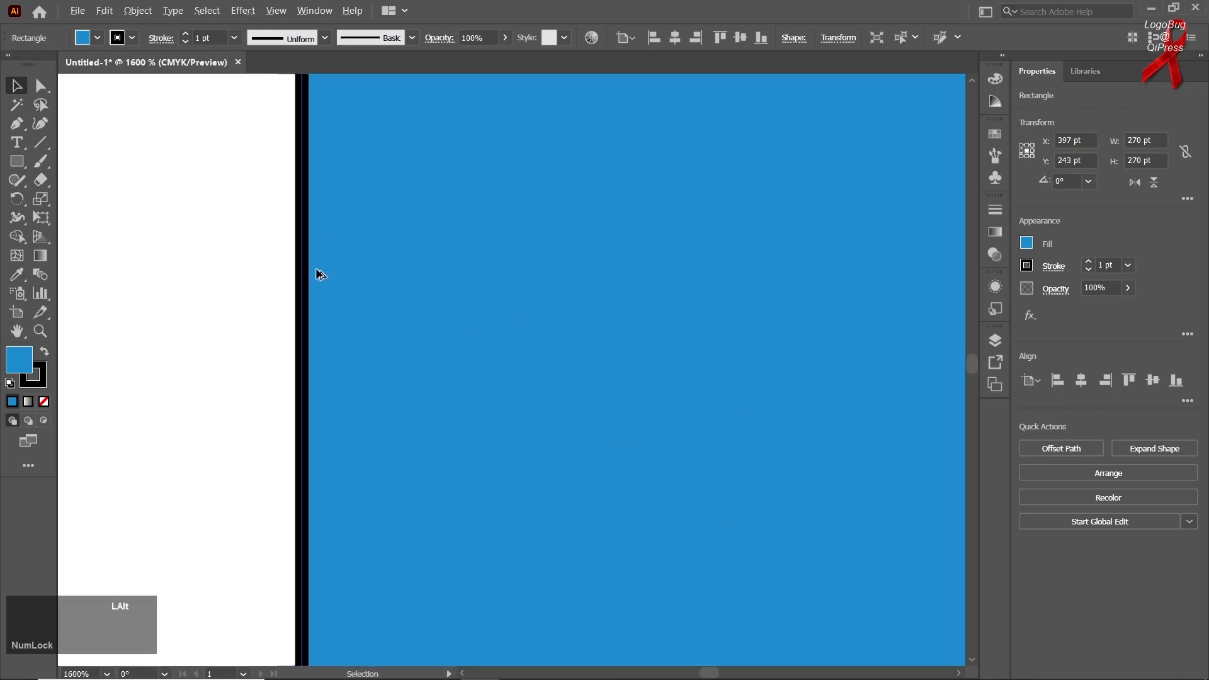
{"action": "scroll", "coordinate": [318, 275], "scroll_direction": "up", "scroll_amount": 3}
{"action": "left_click", "coordinate": [130, 267]}
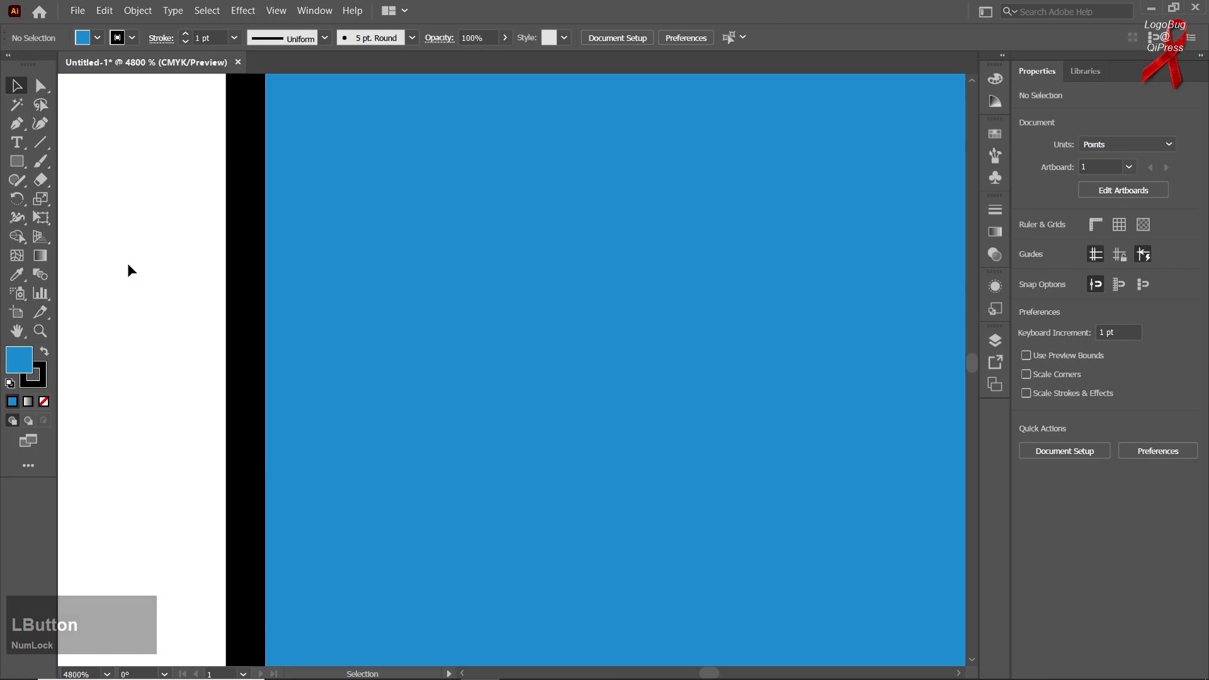
{"action": "key", "text": "ctrl+0"}
{"action": "left_click", "coordinate": [369, 311]}
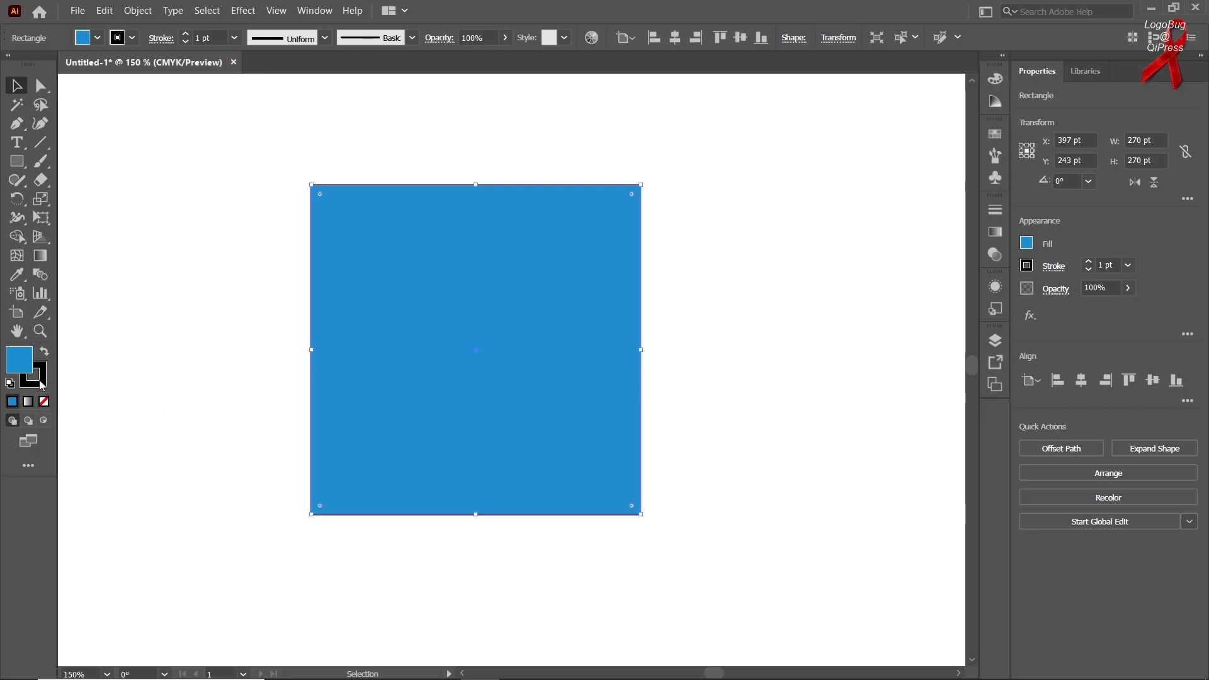
{"action": "key", "text": "x"}
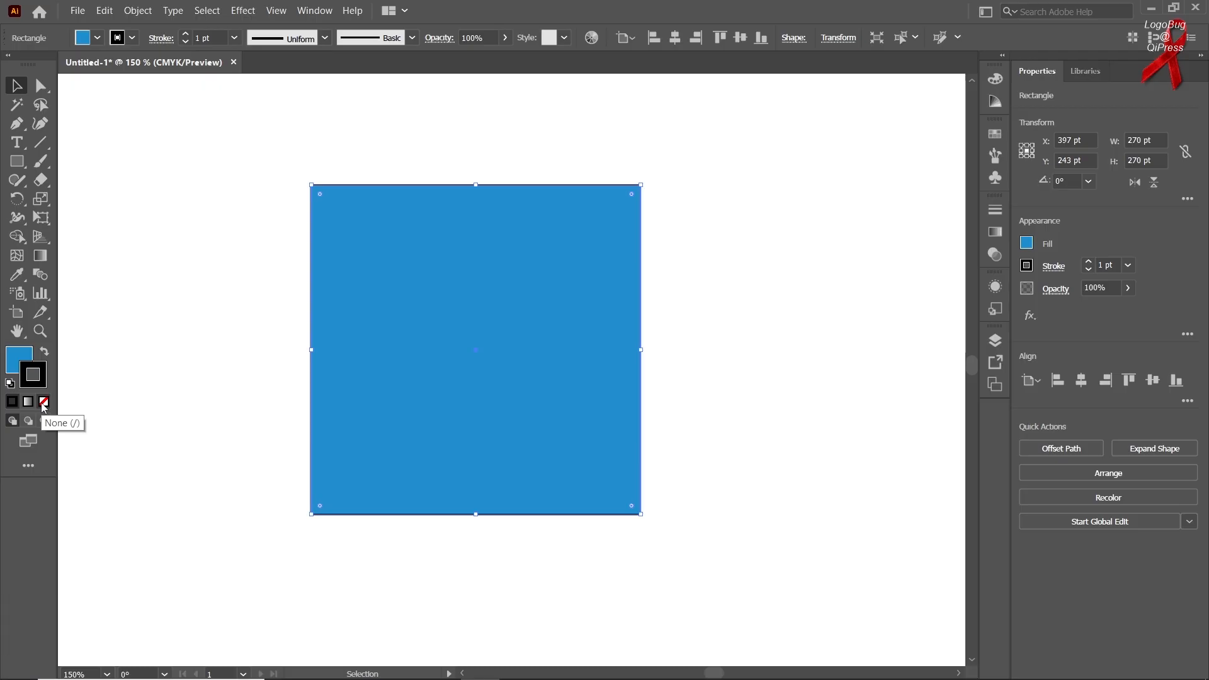
{"action": "left_click", "coordinate": [43, 402]}
{"action": "left_click", "coordinate": [19, 354]}
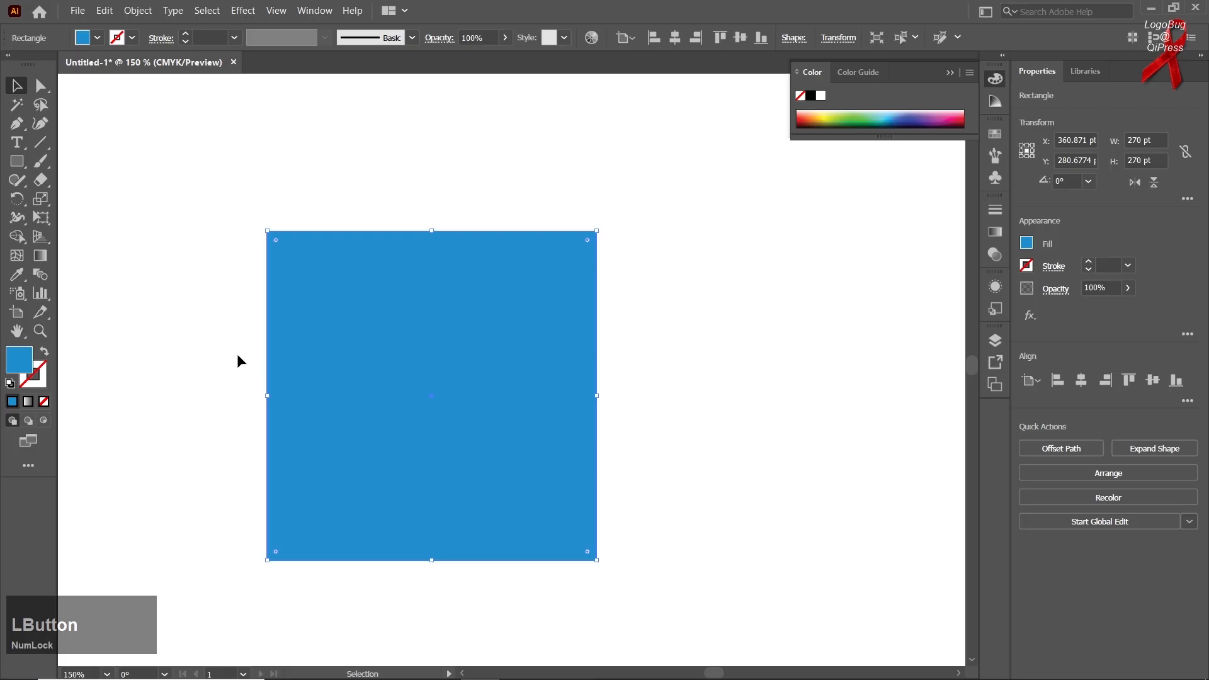
Swap the square's fill and stroke back and forth, ending with the blue fill and no stroke.
{"action": "left_click", "coordinate": [45, 353]}
{"action": "left_click", "coordinate": [46, 355]}
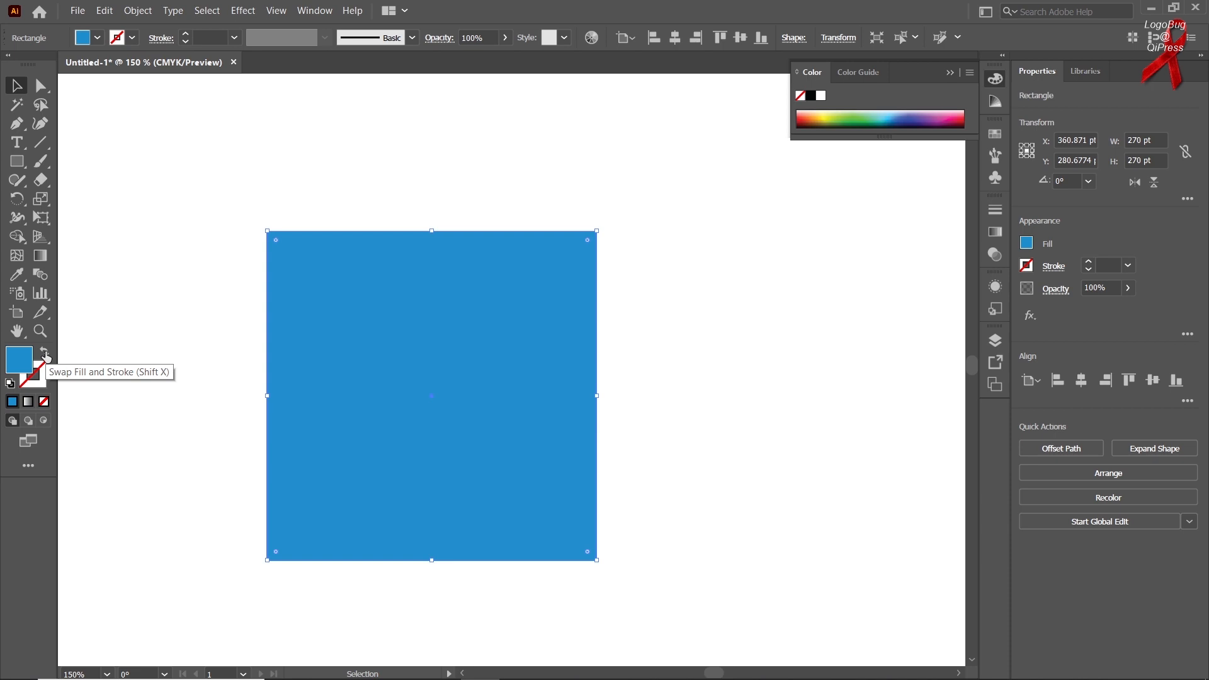
{"action": "left_click", "coordinate": [44, 354]}
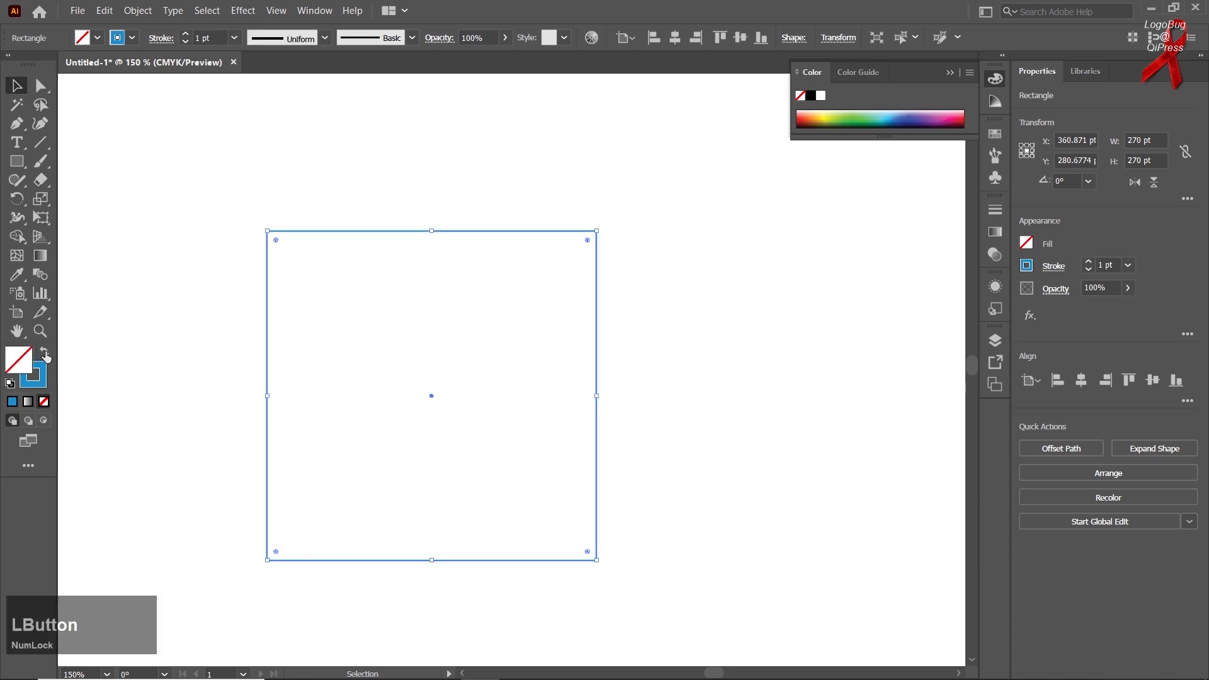
{"action": "left_click", "coordinate": [15, 91]}
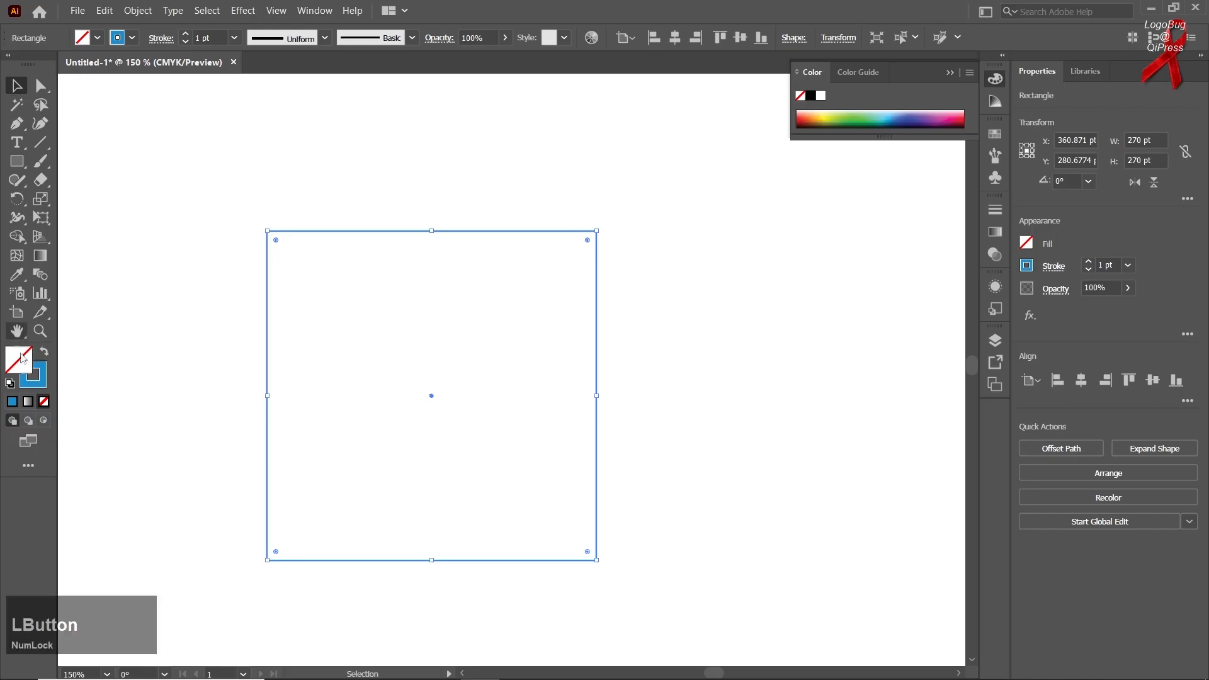
{"action": "left_click", "coordinate": [44, 354]}
Move the blue square in several passes to slightly above and left of the artboard's centre, and deselect it.
{"action": "mouse_move", "coordinate": [329, 313]}
{"action": "left_mouse_down"}
{"action": "mouse_move", "coordinate": [317, 293]}
{"action": "mouse_move", "coordinate": [426, 367]}
{"action": "mouse_move", "coordinate": [413, 316]}
{"action": "mouse_move", "coordinate": [287, 256]}
{"action": "left_mouse_up"}
{"action": "left_click", "coordinate": [119, 237]}
{"action": "scroll", "coordinate": [413, 316], "scroll_direction": "down", "scroll_amount": 2}
{"action": "key", "text": "space"}
{"action": "key", "text": "v"}
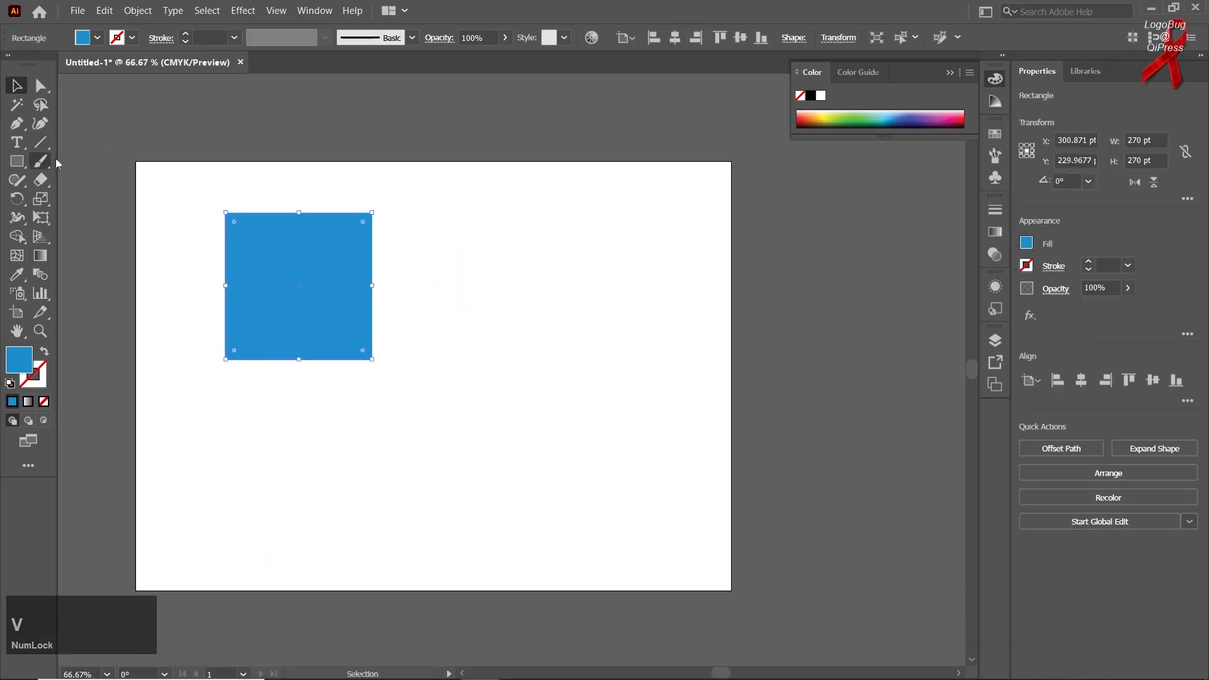
{"action": "left_click_drag", "start_coordinate": [278, 284], "coordinate": [361, 282]}
{"action": "left_click", "coordinate": [469, 304]}
{"action": "left_click", "coordinate": [385, 290]}
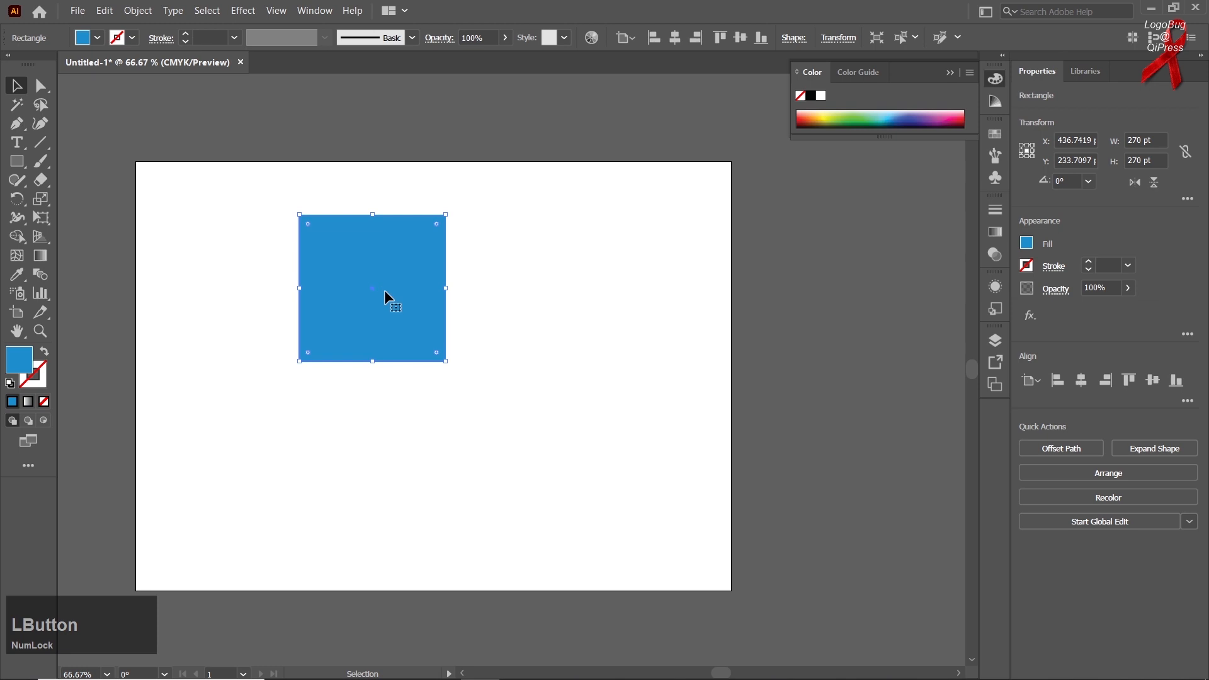
{"action": "left_click_drag", "start_coordinate": [356, 258], "coordinate": [363, 288]}
{"action": "left_click", "coordinate": [471, 305]}
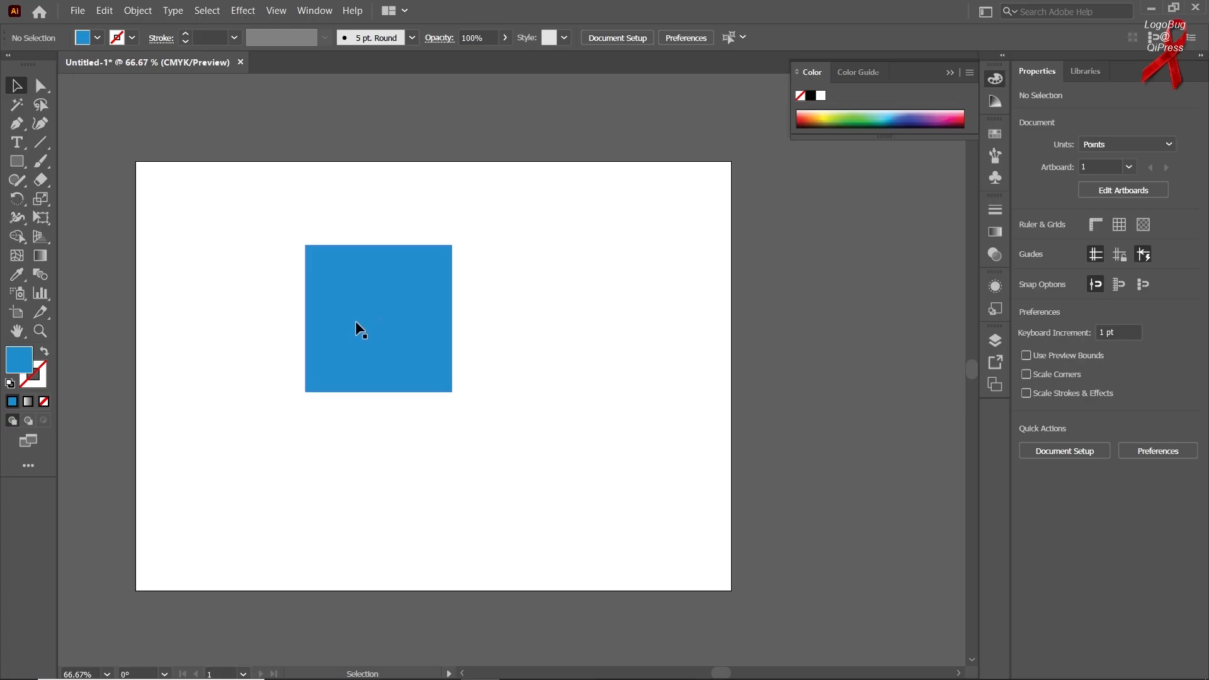
With nothing selected, swap the fill and stroke to no fill and a blue stroke, and make the stroke active.
{"action": "left_click", "coordinate": [45, 353]}
{"action": "left_click", "coordinate": [38, 386]}
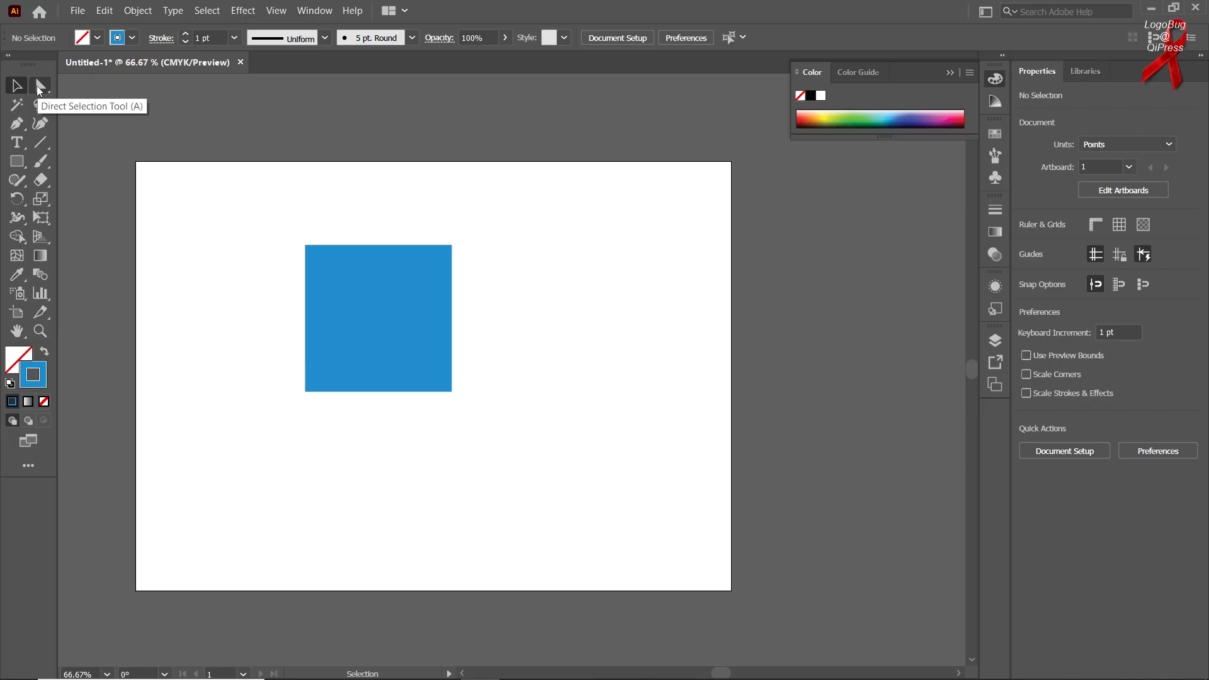
Swap the square's fill and stroke using the Direct Selection tool so it has a blue stroke and no fill, and deselect it.
{"action": "left_click", "coordinate": [40, 88]}
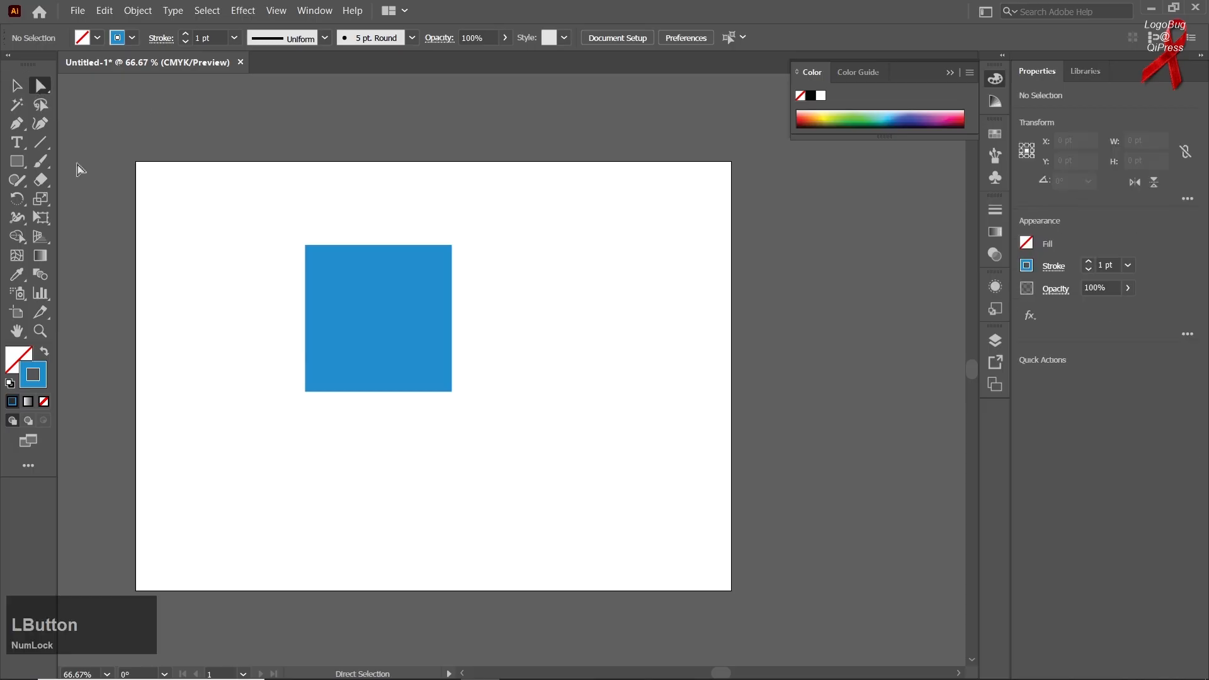
{"action": "left_click", "coordinate": [318, 316]}
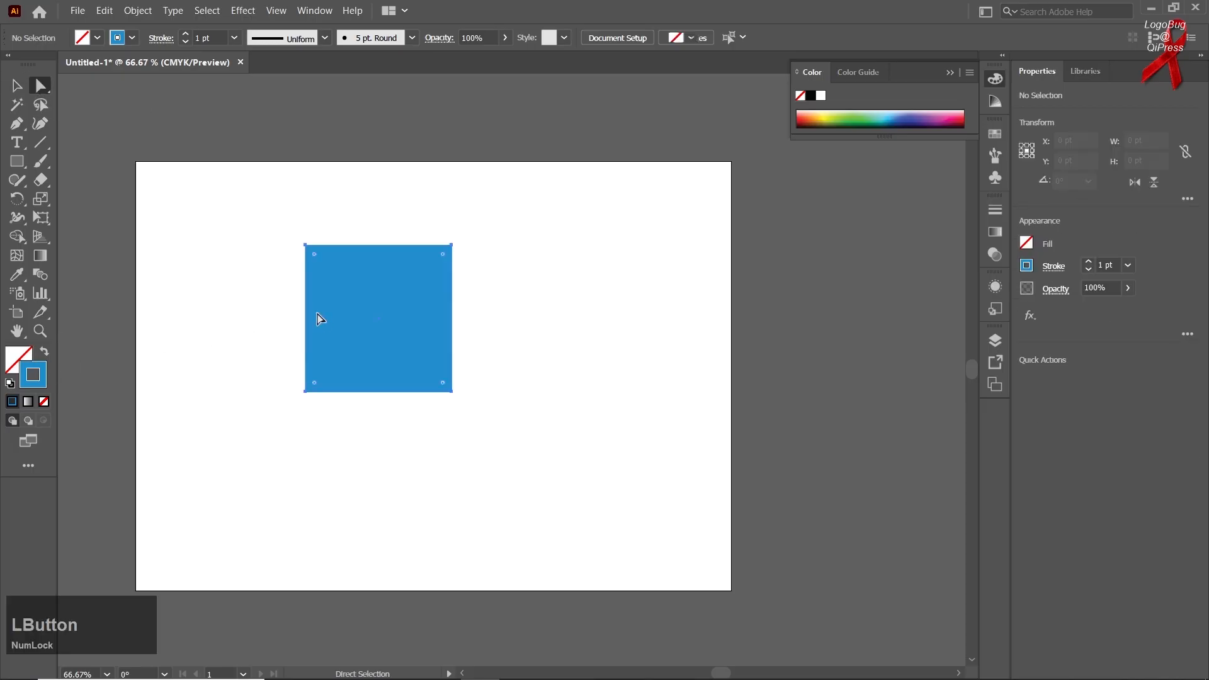
{"action": "left_click", "coordinate": [44, 354]}
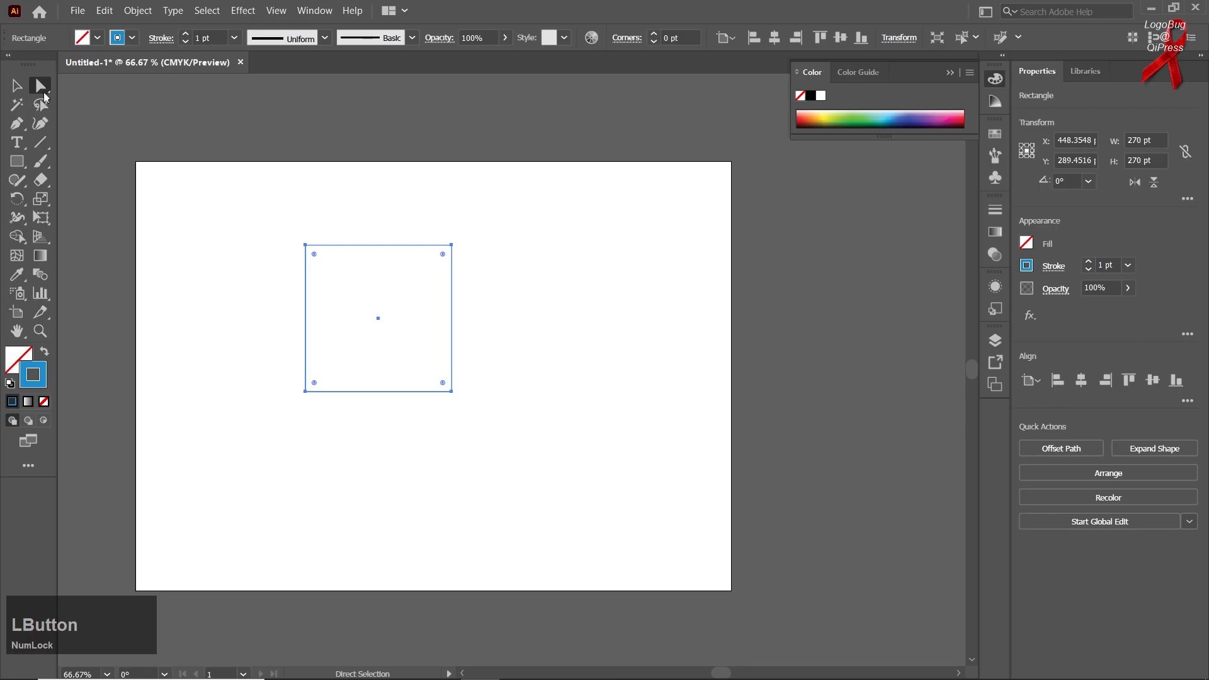
{"action": "left_click", "coordinate": [40, 88]}
{"action": "left_click", "coordinate": [225, 217]}
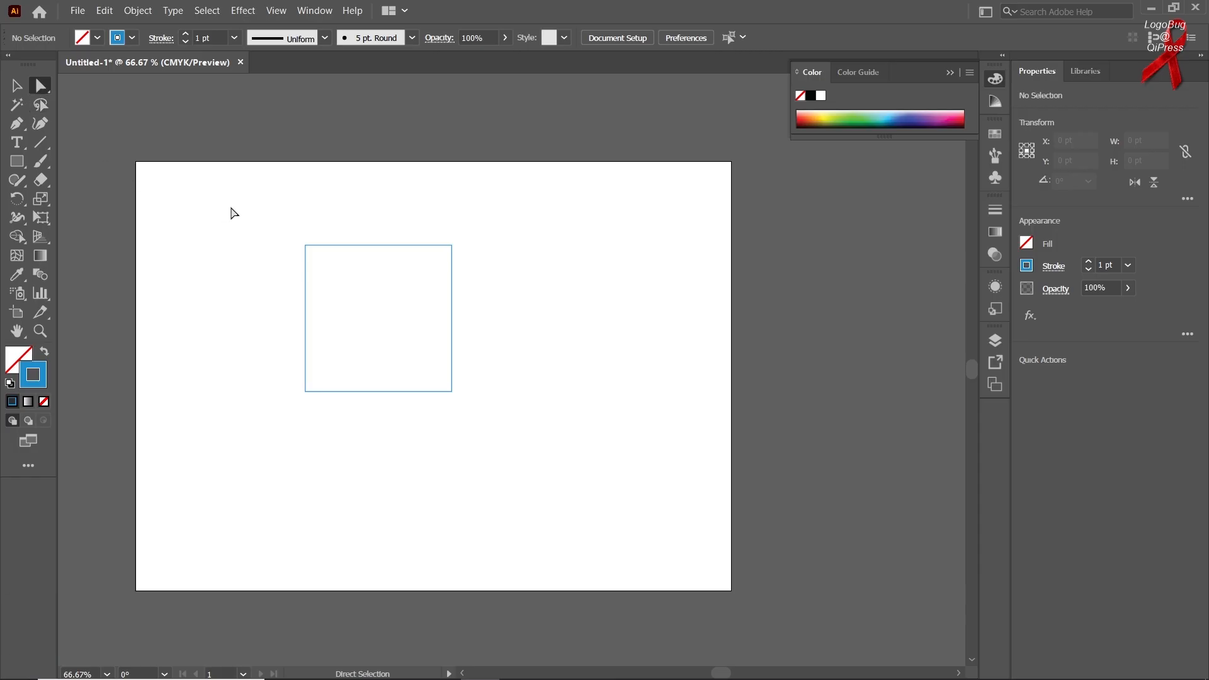
Select the square's two upper anchor points and move them down about 20 pt.
{"action": "left_click_drag", "start_coordinate": [333, 270], "coordinate": [316, 252]}
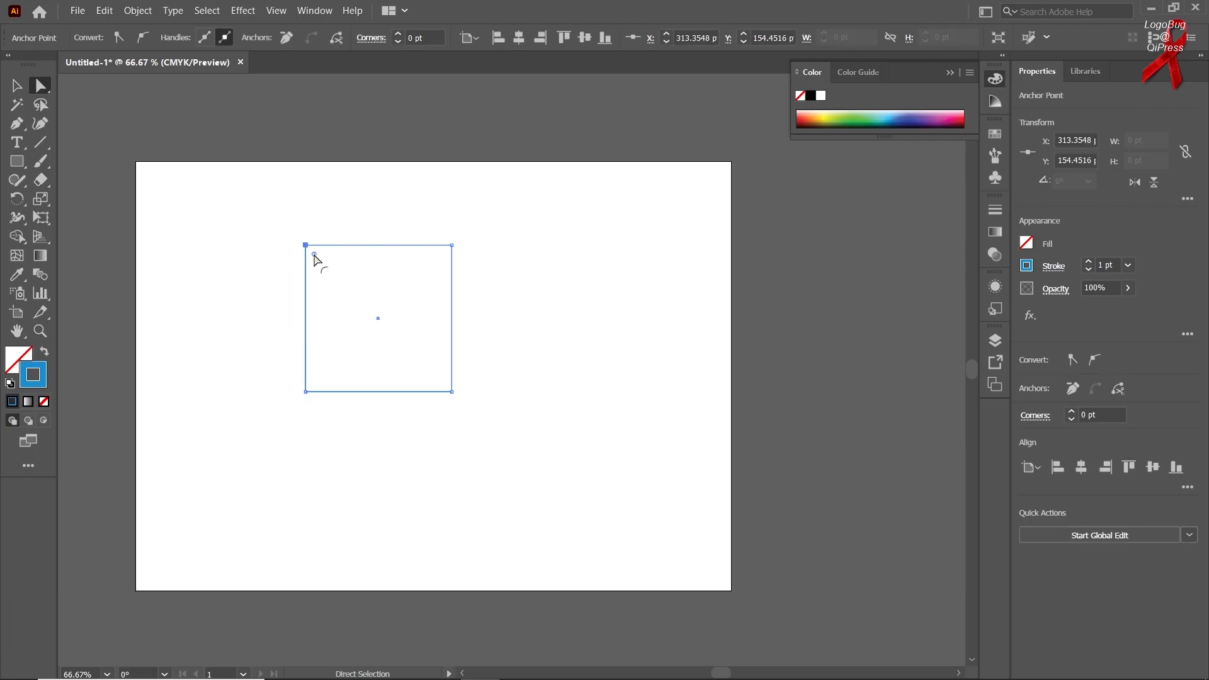
{"action": "left_click_drag", "start_coordinate": [258, 227], "coordinate": [482, 261]}
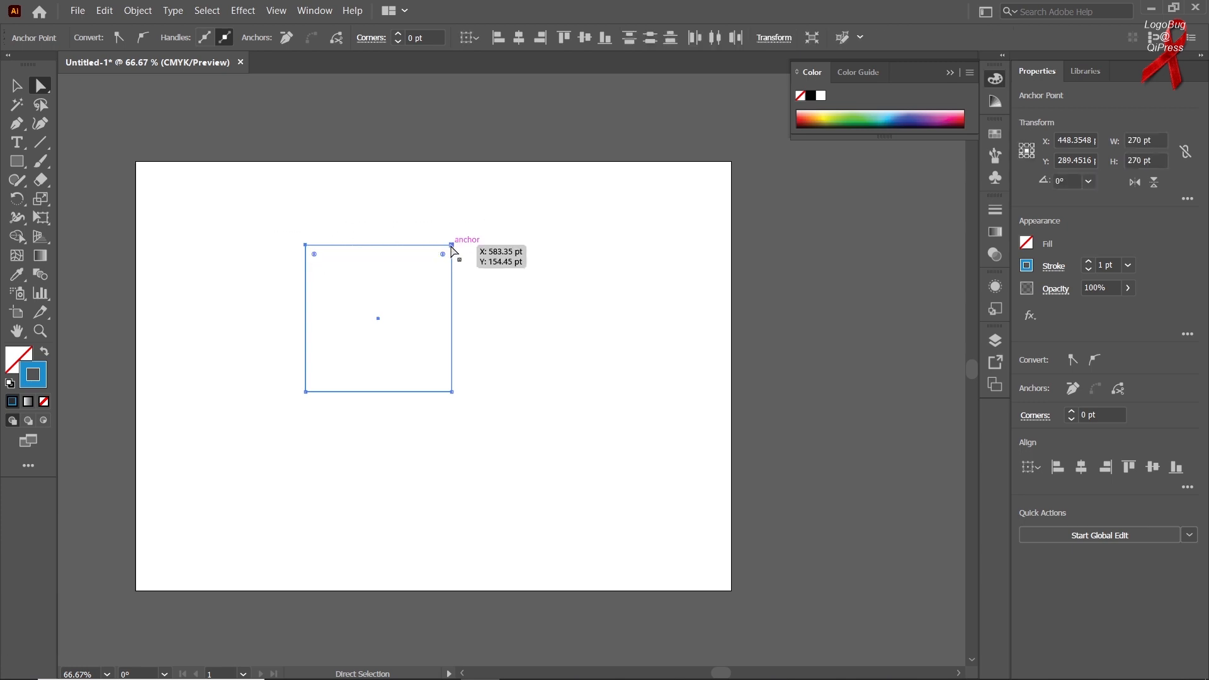
{"action": "mouse_move", "coordinate": [452, 245]}
{"action": "left_mouse_down"}
{"action": "mouse_move", "coordinate": [453, 258]}
{"action": "mouse_move", "coordinate": [555, 251]}
{"action": "mouse_move", "coordinate": [323, 244]}
{"action": "mouse_move", "coordinate": [466, 260]}
{"action": "mouse_move", "coordinate": [449, 254]}
{"action": "mouse_move", "coordinate": [427, 292]}
{"action": "mouse_move", "coordinate": [459, 254]}
{"action": "mouse_move", "coordinate": [406, 280]}
{"action": "mouse_move", "coordinate": [320, 353]}
{"action": "mouse_move", "coordinate": [324, 373]}
{"action": "mouse_move", "coordinate": [449, 256]}
{"action": "left_mouse_up"}
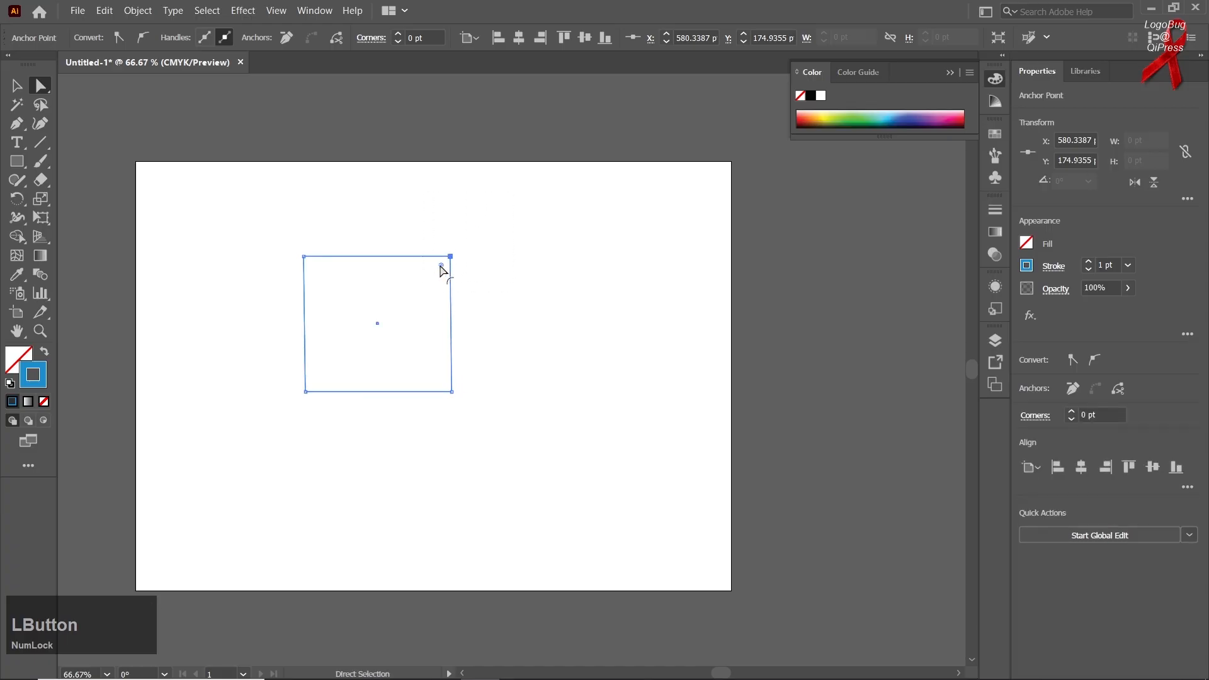
Try the corner widget at the square's upper-right corner, then select the upper-left anchor point and nudge the upper edge slightly upward.
{"action": "left_click", "coordinate": [441, 269]}
{"action": "left_click_drag", "start_coordinate": [441, 270], "coordinate": [510, 249]}
{"action": "left_click_drag", "start_coordinate": [350, 200], "coordinate": [280, 285]}
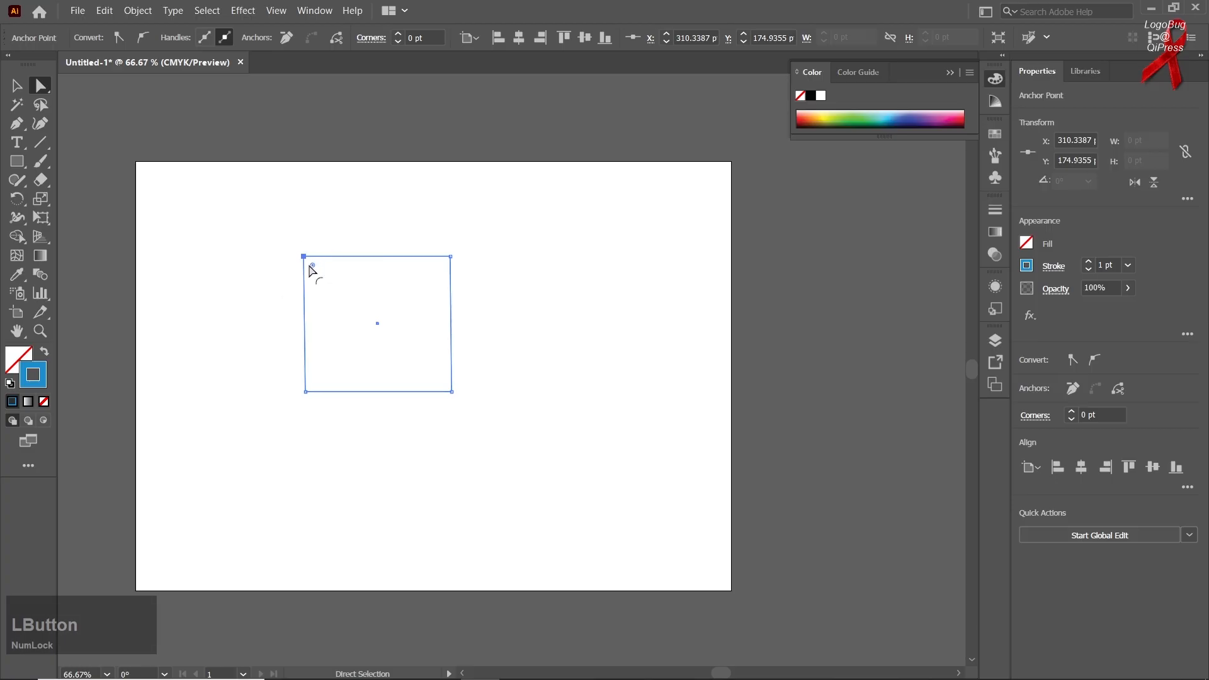
{"action": "mouse_move", "coordinate": [313, 258]}
{"action": "left_mouse_down"}
{"action": "mouse_move", "coordinate": [332, 284]}
{"action": "mouse_move", "coordinate": [317, 260]}
{"action": "mouse_move", "coordinate": [400, 230]}
{"action": "mouse_move", "coordinate": [287, 242]}
{"action": "mouse_move", "coordinate": [349, 244]}
{"action": "mouse_move", "coordinate": [315, 257]}
{"action": "left_mouse_up"}
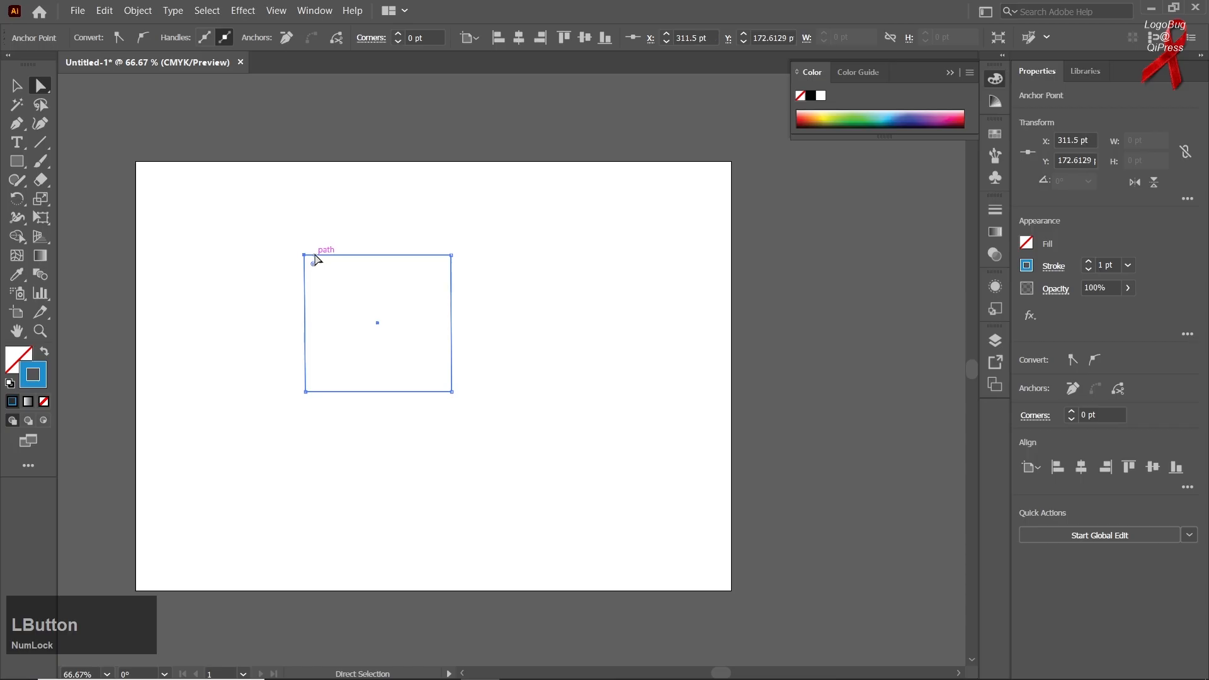
Look at the Direct Selection tool's variants, and switch to the Selection tool and back to Direct Selection.
{"action": "right_click", "coordinate": [41, 95]}
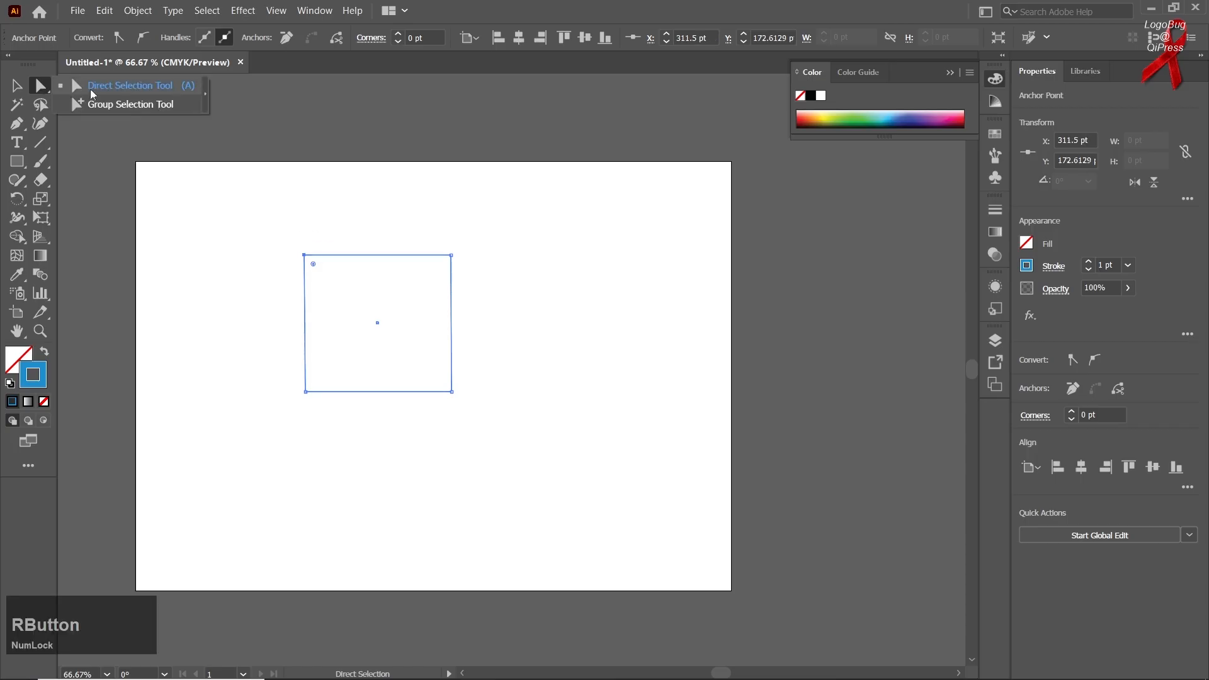
{"action": "left_click", "coordinate": [17, 87]}
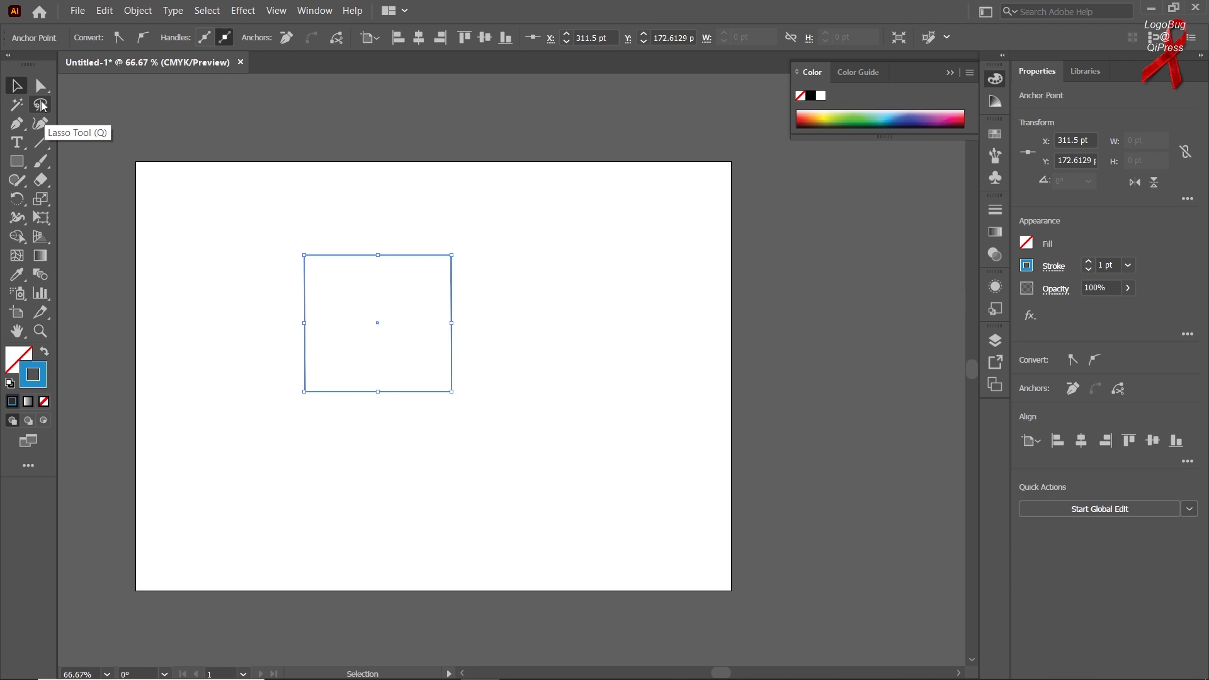
{"action": "key", "text": "v"}
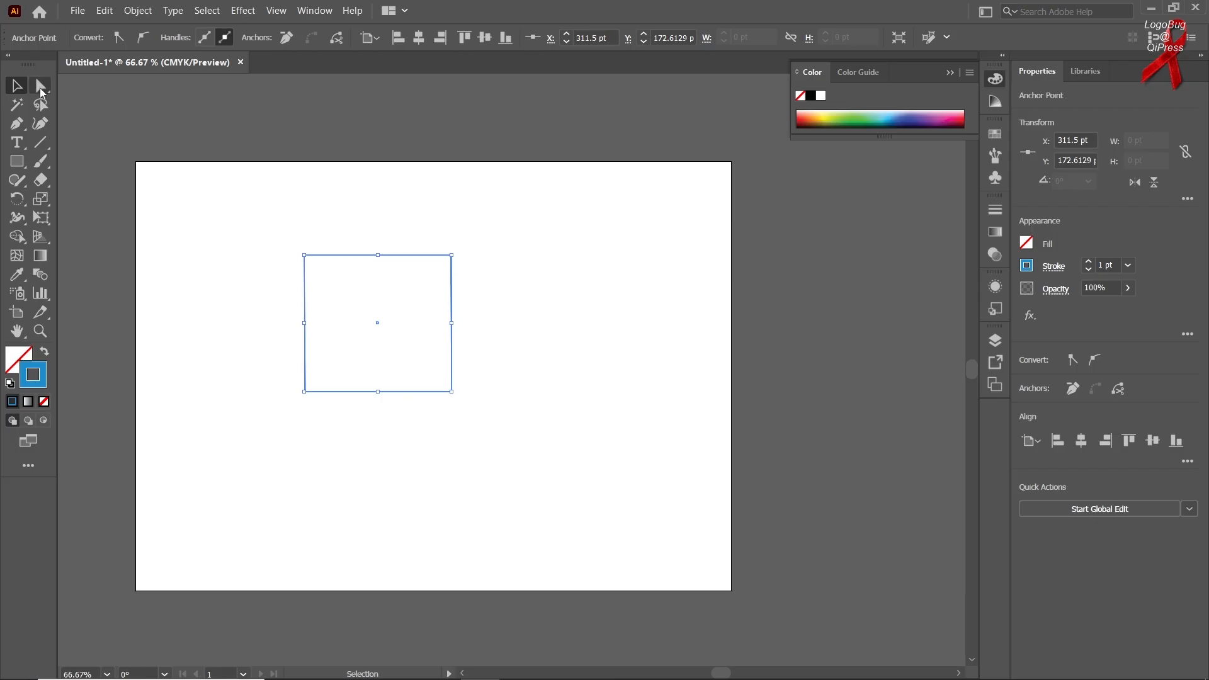
{"action": "key", "text": "a"}
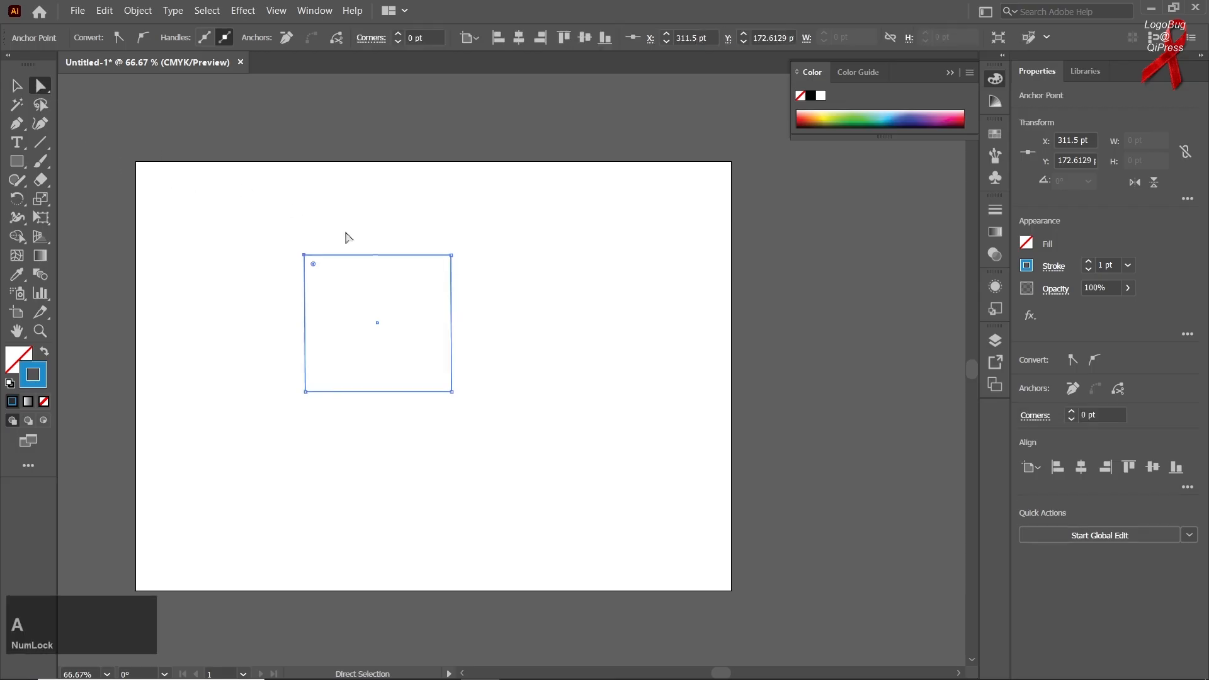
Round all four corners of the square to the maximum of about 126 pt and move the shape toward the artboard's upper left.
{"action": "left_click_drag", "start_coordinate": [230, 208], "coordinate": [597, 456]}
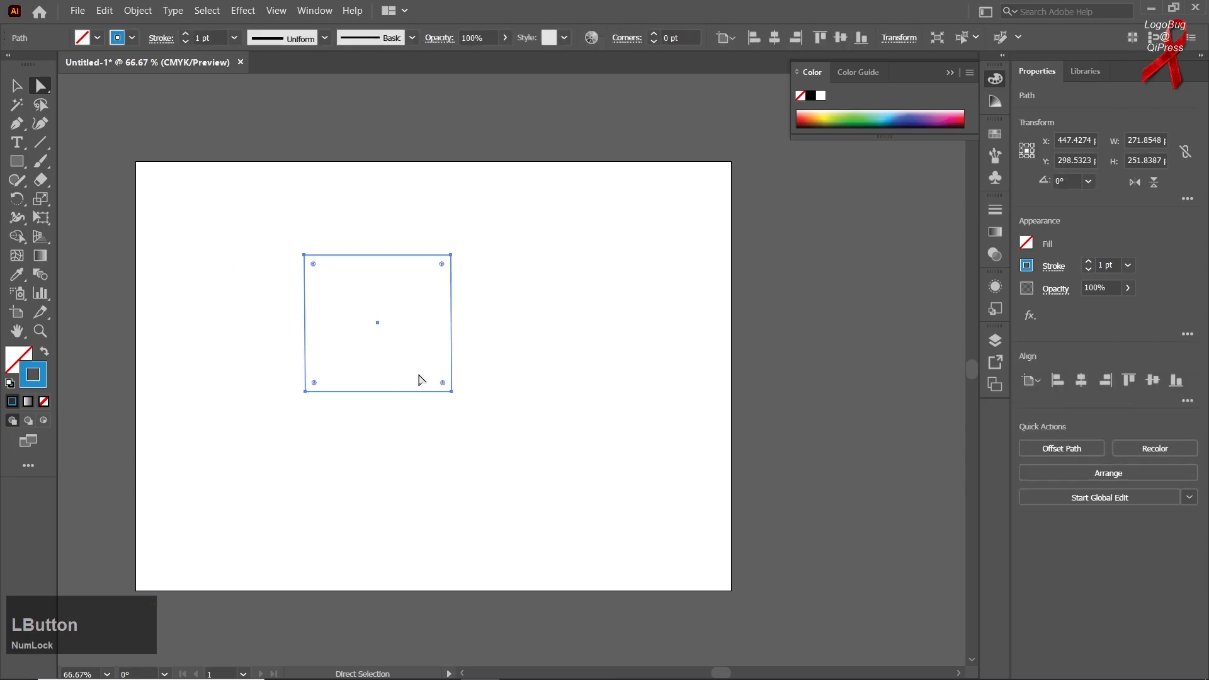
{"action": "left_click_drag", "start_coordinate": [442, 389], "coordinate": [332, 265]}
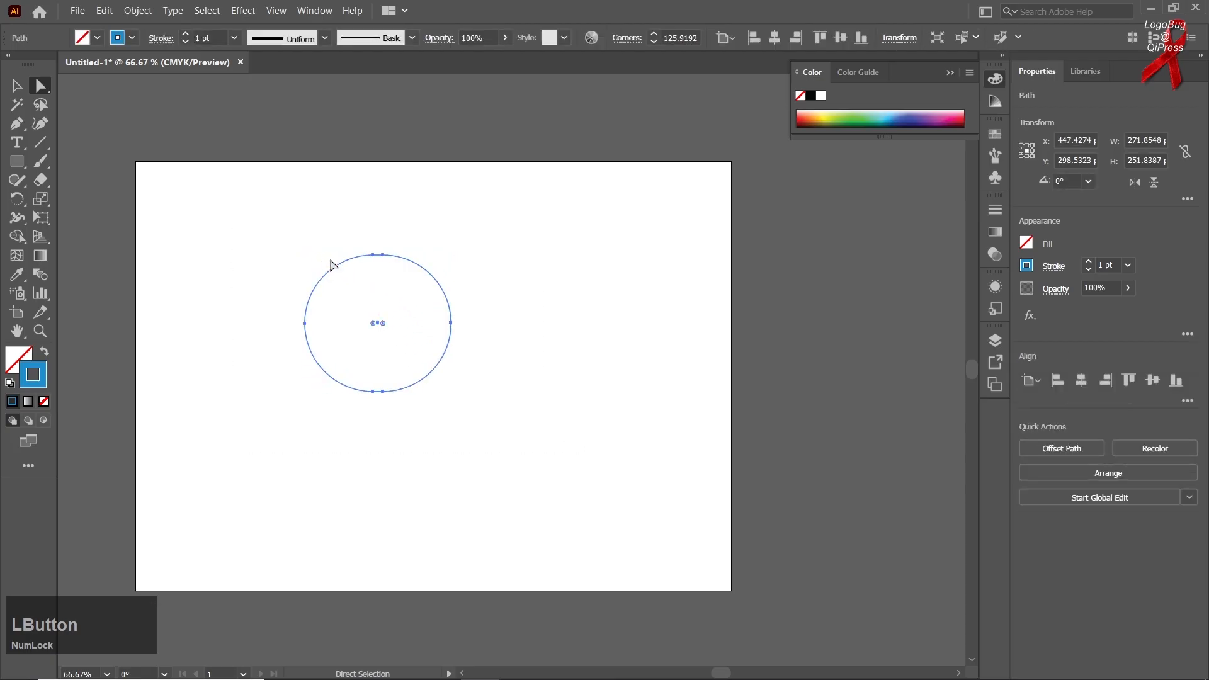
{"action": "left_click", "coordinate": [16, 85]}
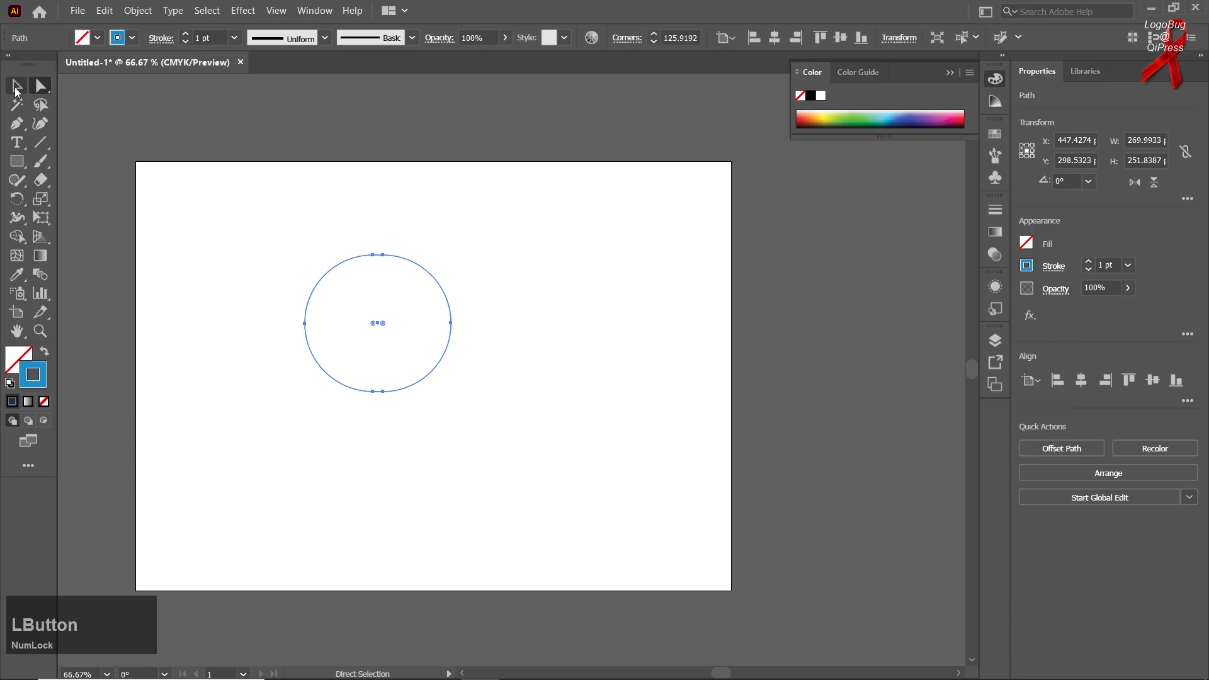
{"action": "left_click", "coordinate": [189, 265]}
{"action": "left_click_drag", "start_coordinate": [330, 271], "coordinate": [245, 249]}
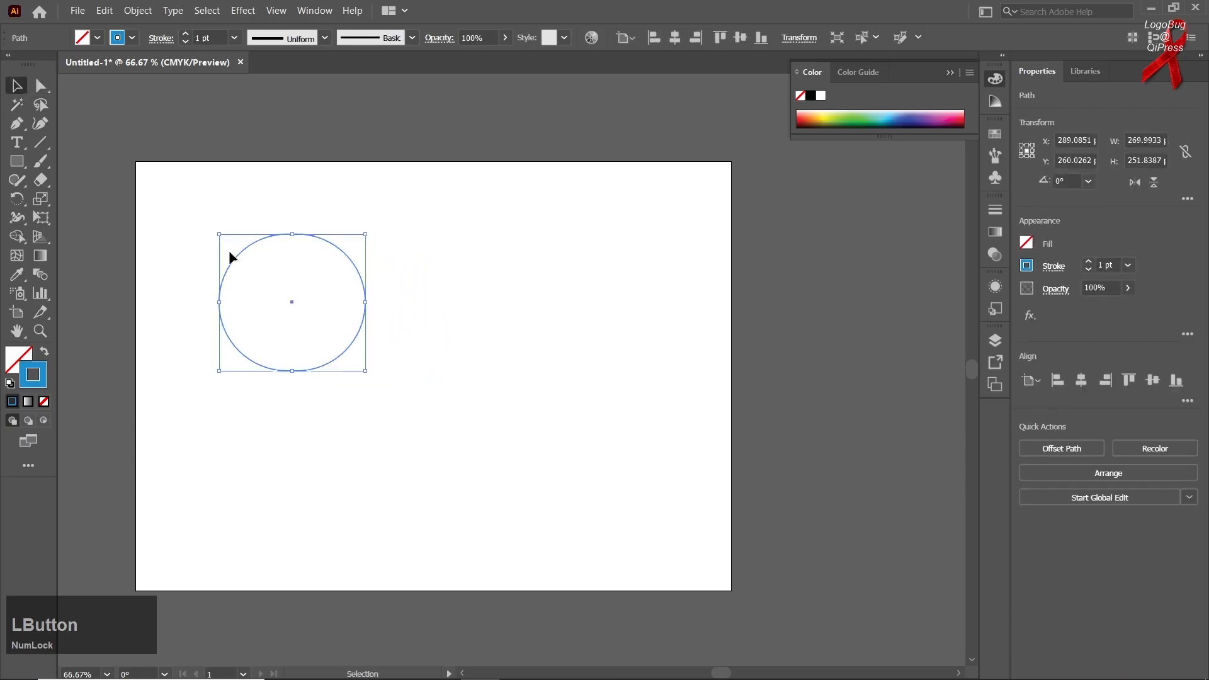
Return all corners of the rounded shape to a sharp 0 pt radius with the Direct Selection tool.
{"action": "key", "text": "q"}
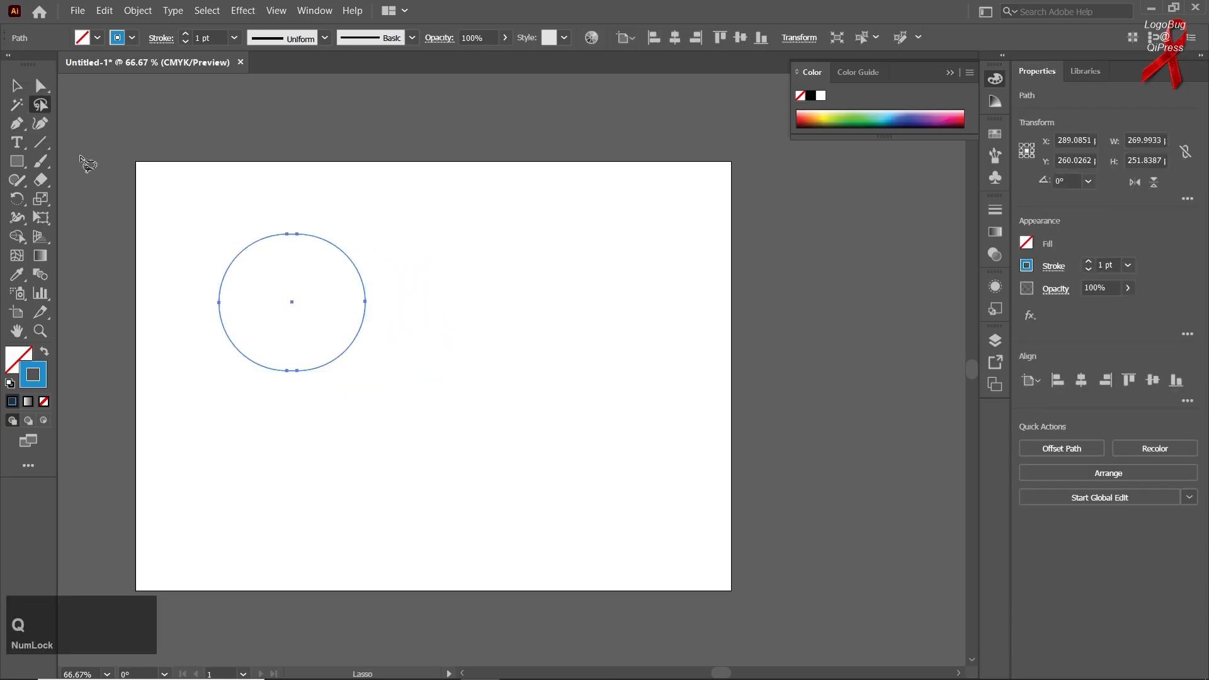
{"action": "left_click", "coordinate": [40, 86]}
{"action": "left_click_drag", "start_coordinate": [291, 304], "coordinate": [170, 225]}
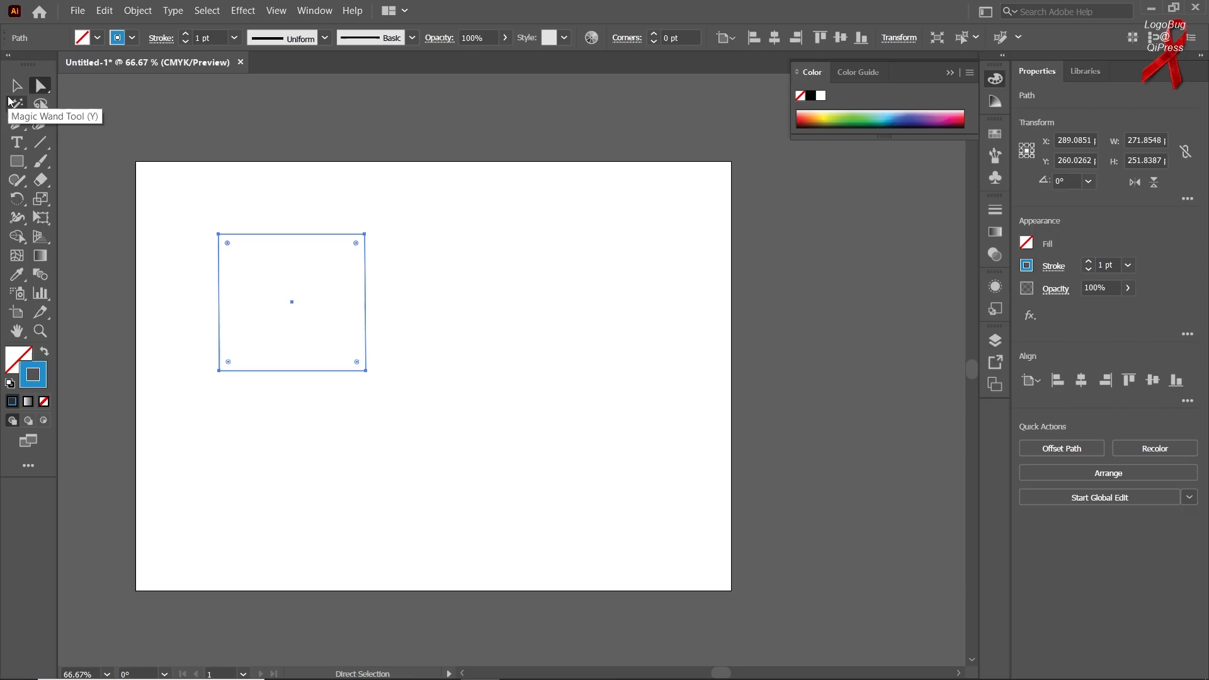
Select the square's upper-left anchor point with the Lasso tool and try pulling its corner widget outward.
{"action": "key", "text": "q"}
{"action": "mouse_move", "coordinate": [192, 242]}
{"action": "left_mouse_down"}
{"action": "mouse_move", "coordinate": [257, 205]}
{"action": "mouse_move", "coordinate": [233, 260]}
{"action": "mouse_move", "coordinate": [237, 238]}
{"action": "left_mouse_up"}
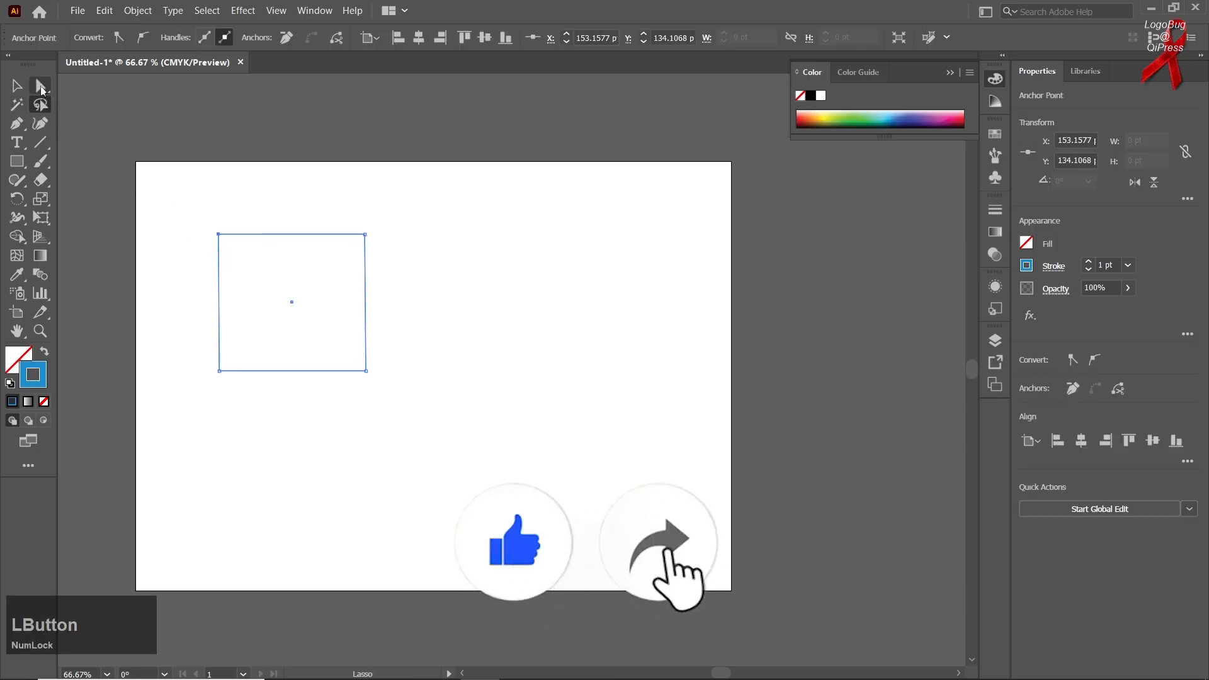
{"action": "left_click", "coordinate": [41, 86]}
{"action": "left_click_drag", "start_coordinate": [228, 243], "coordinate": [201, 219]}
Move the whole square right and slightly down, to just above and left of the artboard's centre.
{"action": "left_click", "coordinate": [18, 86]}
{"action": "left_click", "coordinate": [274, 173]}
{"action": "left_click_drag", "start_coordinate": [281, 239], "coordinate": [374, 247]}
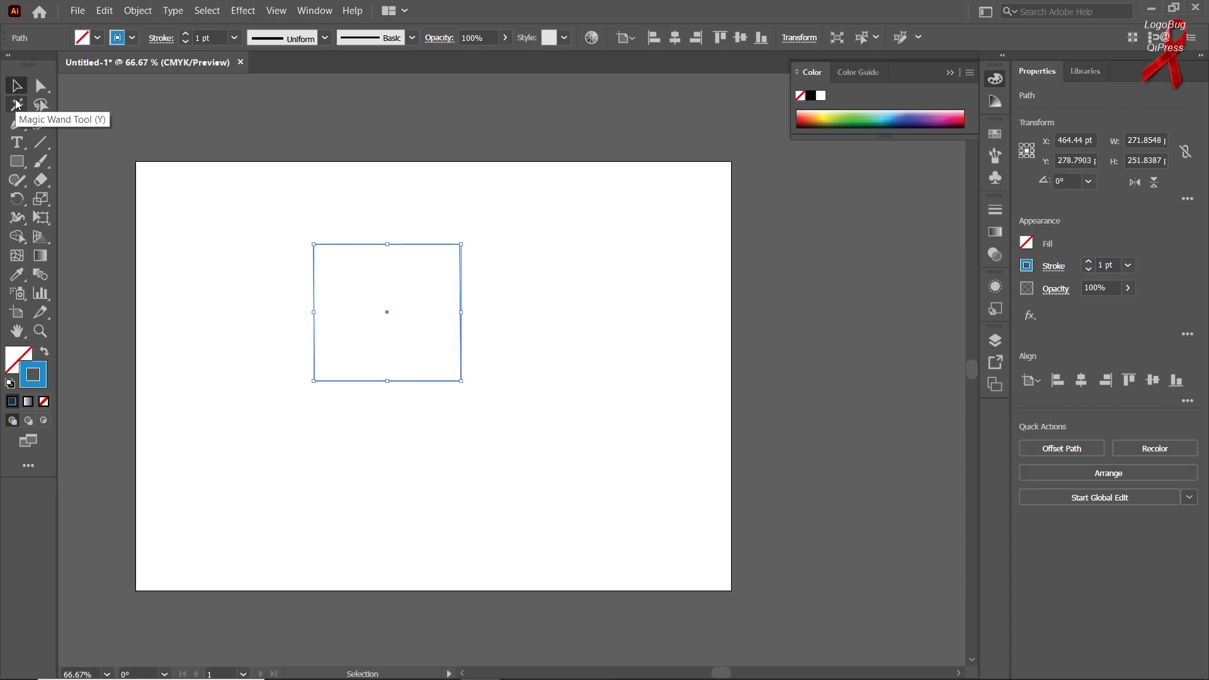
Swap the square's fill and stroke so it has a blue fill and no stroke.
{"action": "key", "text": "y"}
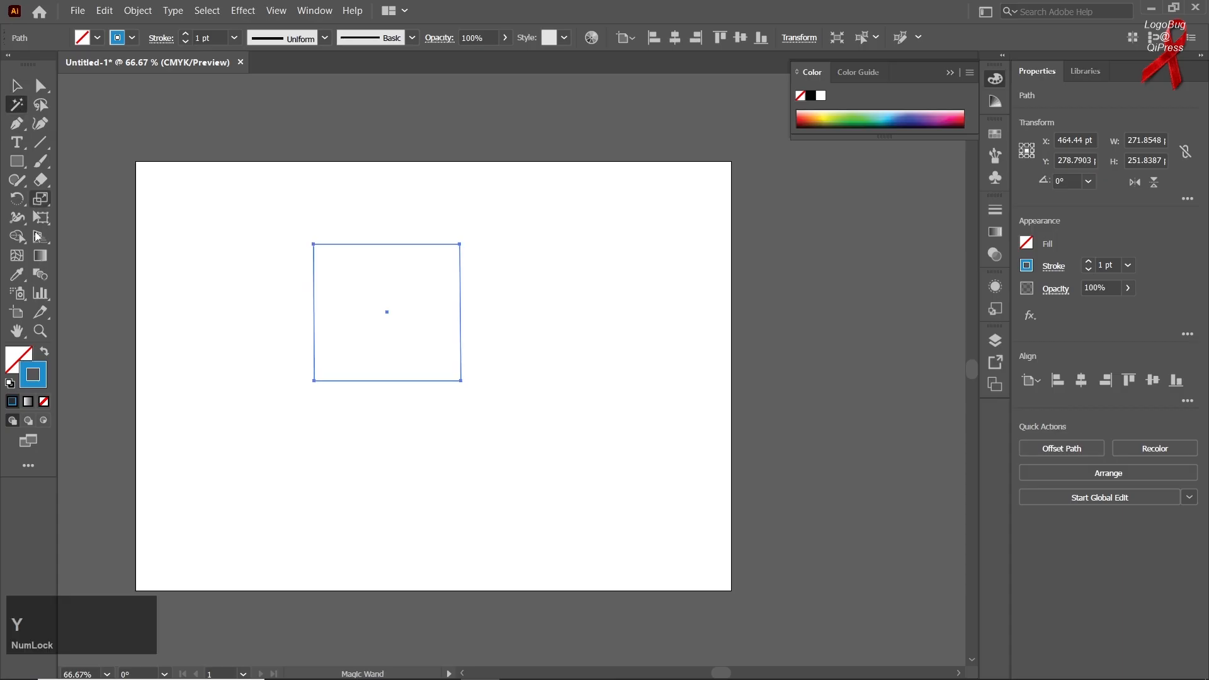
{"action": "left_click", "coordinate": [43, 355]}
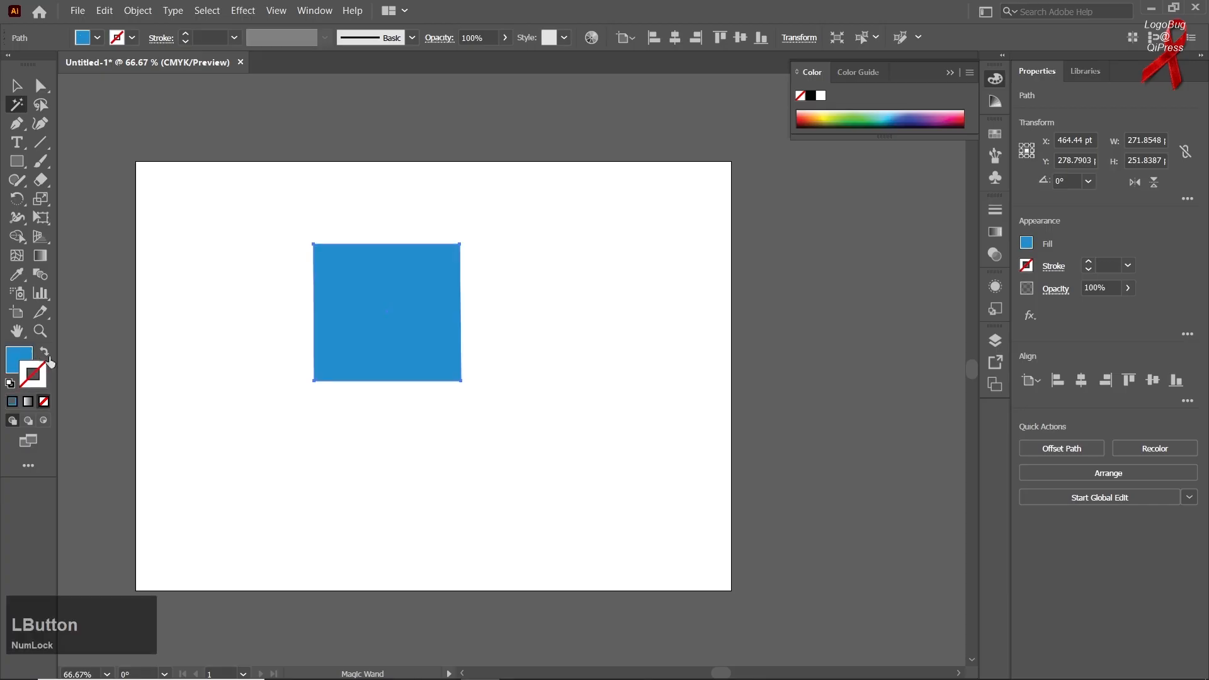
{"action": "left_click", "coordinate": [17, 85]}
Draw a rounded rectangle about 168 by 180 pt across the artboard's left edge.
{"action": "right_click", "coordinate": [19, 163]}
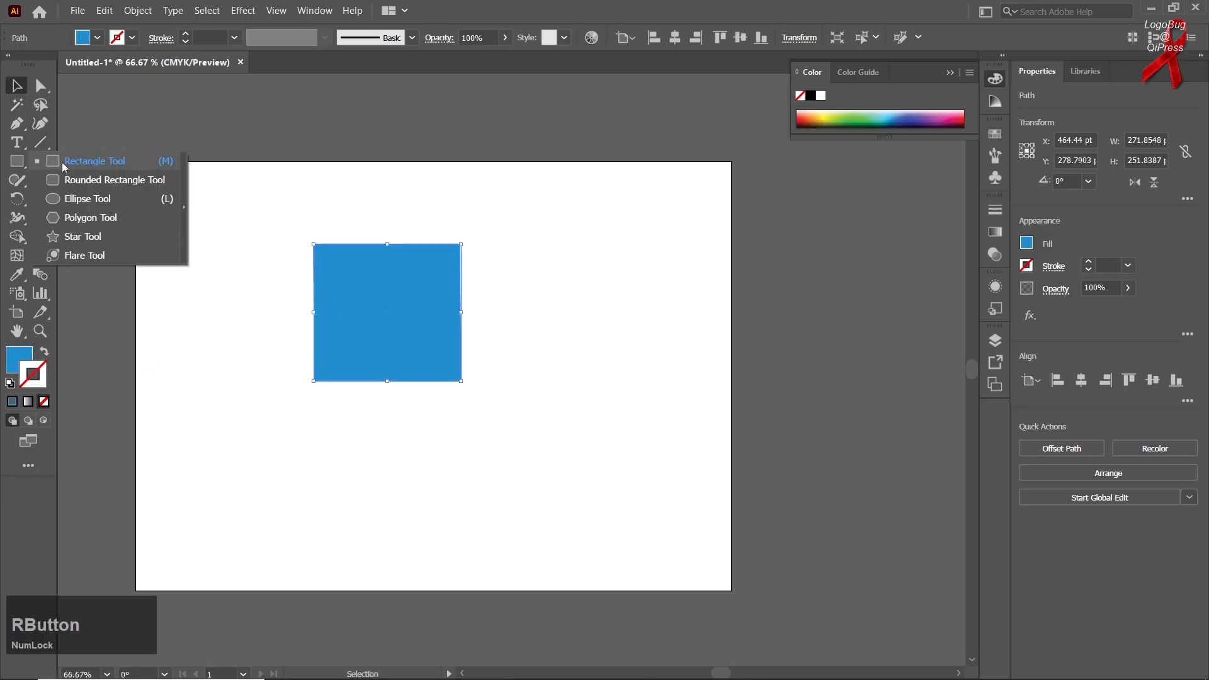
{"action": "left_click", "coordinate": [100, 180]}
{"action": "mouse_move", "coordinate": [103, 226]}
{"action": "left_mouse_down"}
{"action": "mouse_move", "coordinate": [168, 296]}
{"action": "mouse_move", "coordinate": [178, 331]}
{"action": "mouse_move", "coordinate": [195, 324]}
{"action": "left_mouse_up"}
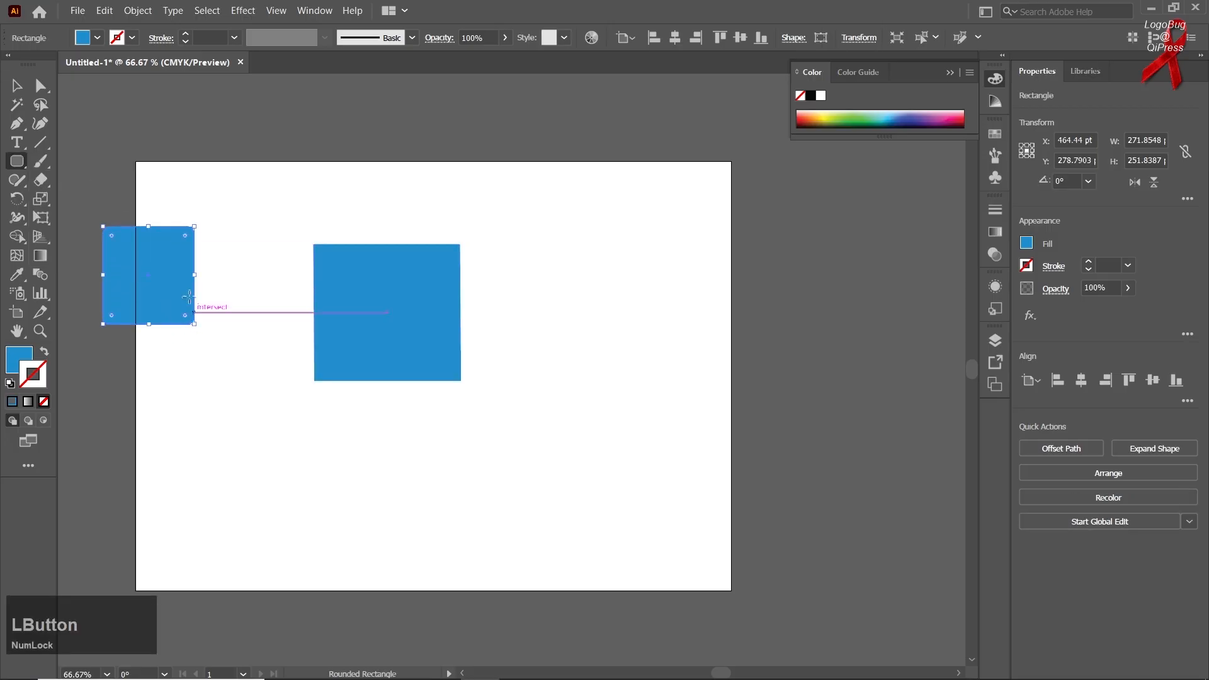
Set the rounded rectangle's fill to the pinkish red EA0C51 and deselect it.
{"action": "double_click", "coordinate": [19, 361]}
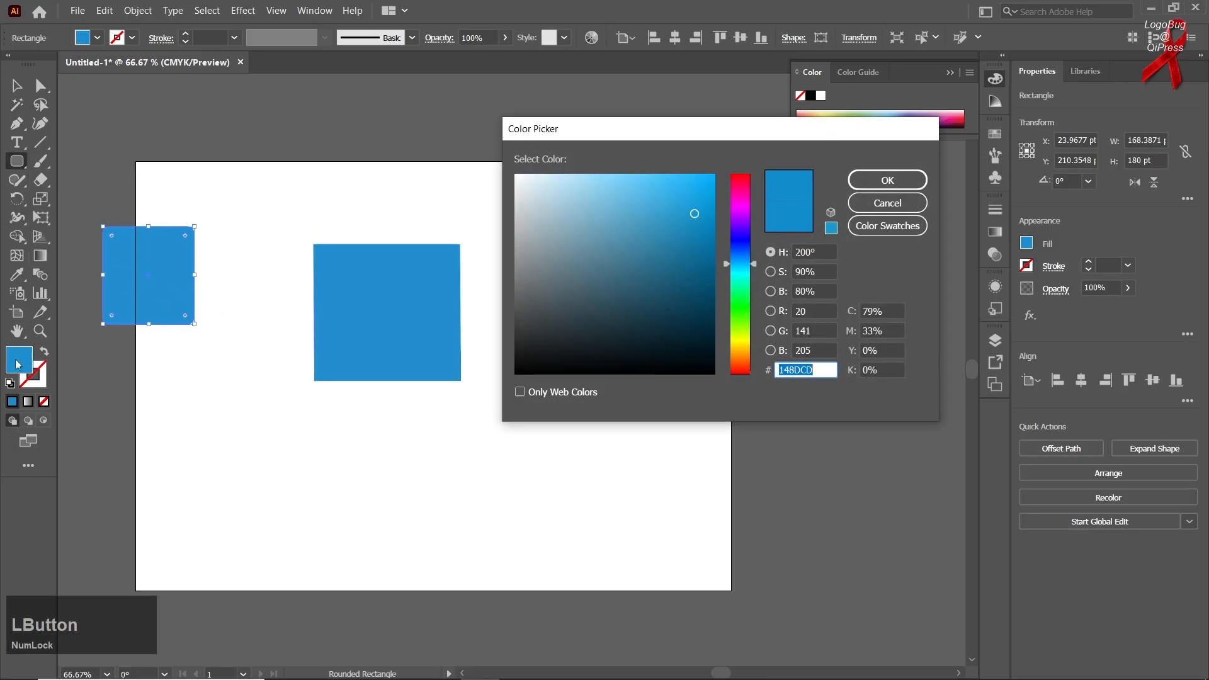
{"action": "left_click_drag", "start_coordinate": [742, 195], "coordinate": [741, 184]}
{"action": "left_click", "coordinate": [705, 189]}
{"action": "left_click", "coordinate": [863, 182]}
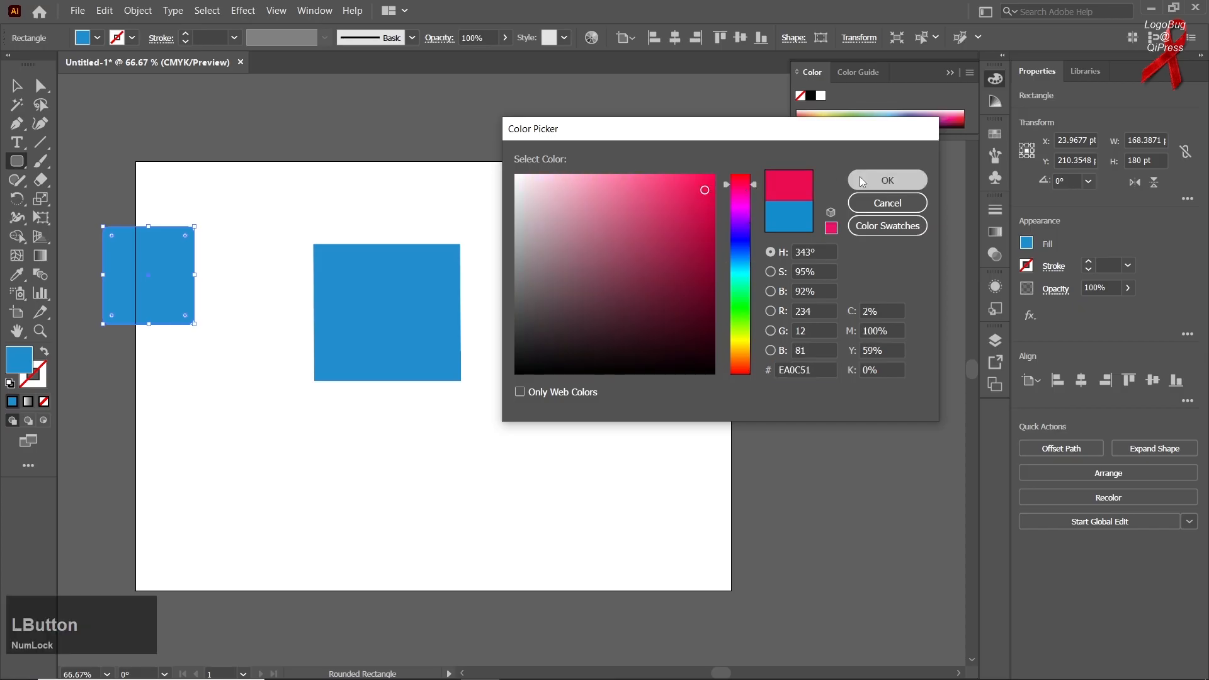
{"action": "left_click", "coordinate": [10, 90]}
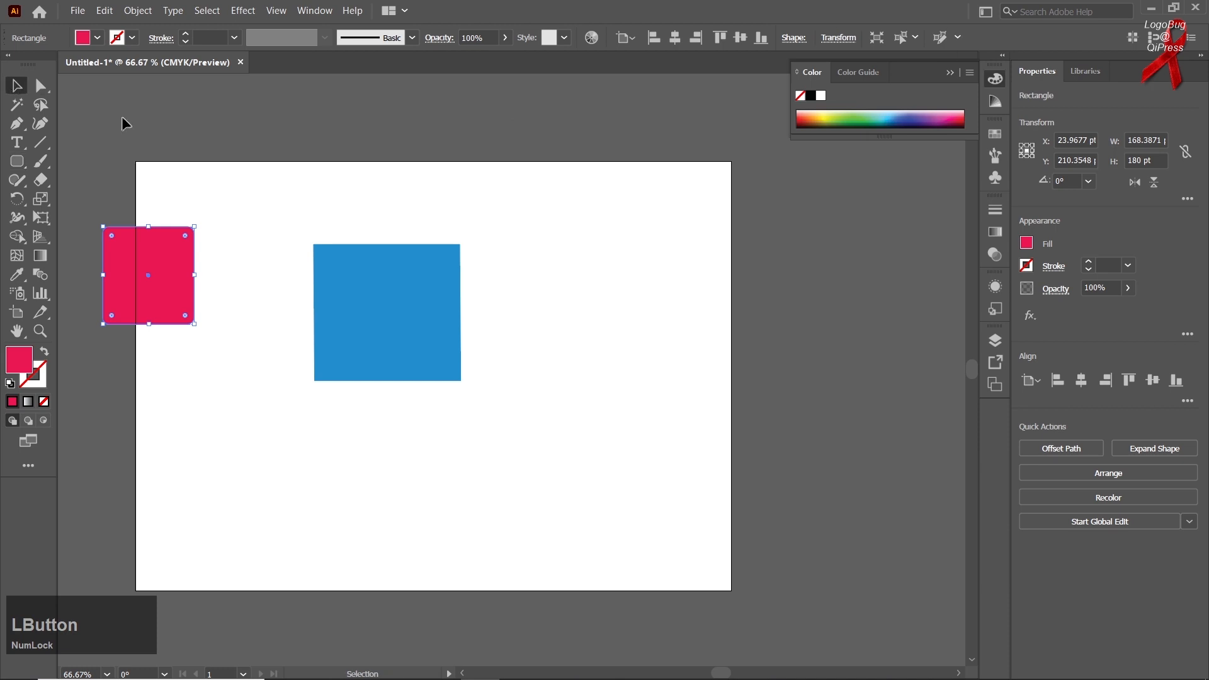
{"action": "left_click", "coordinate": [130, 124]}
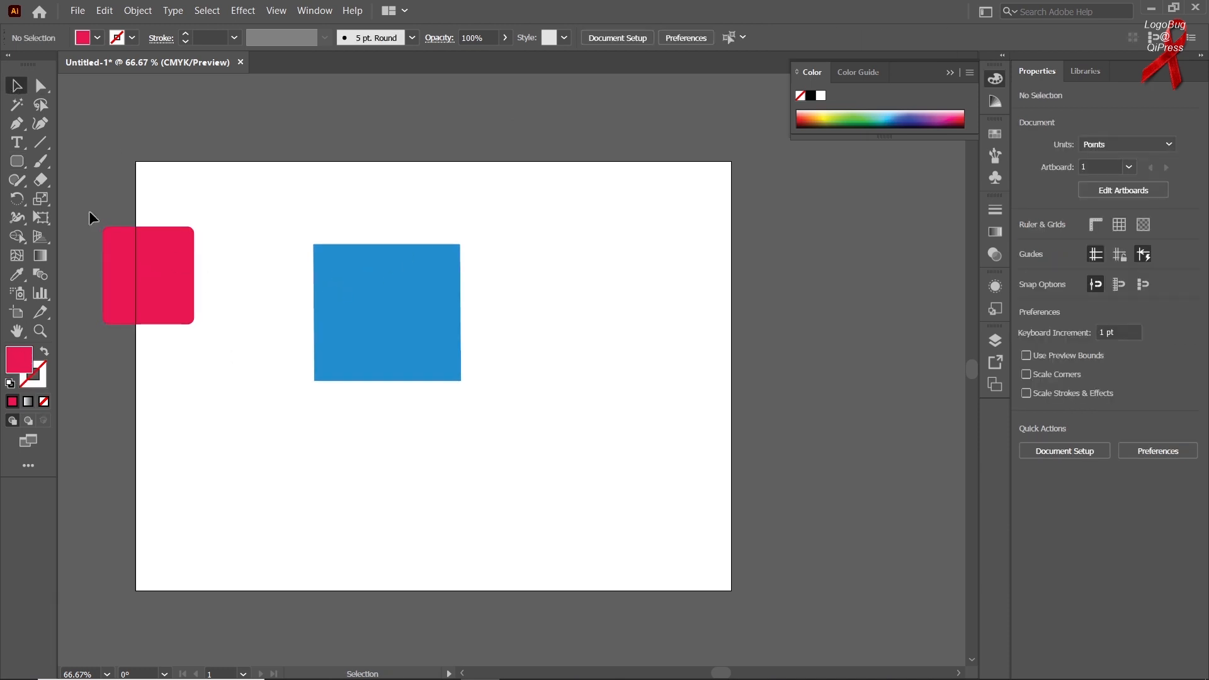
Select the blue square by its fill colour with the Magic Wand tool.
{"action": "left_click", "coordinate": [18, 105]}
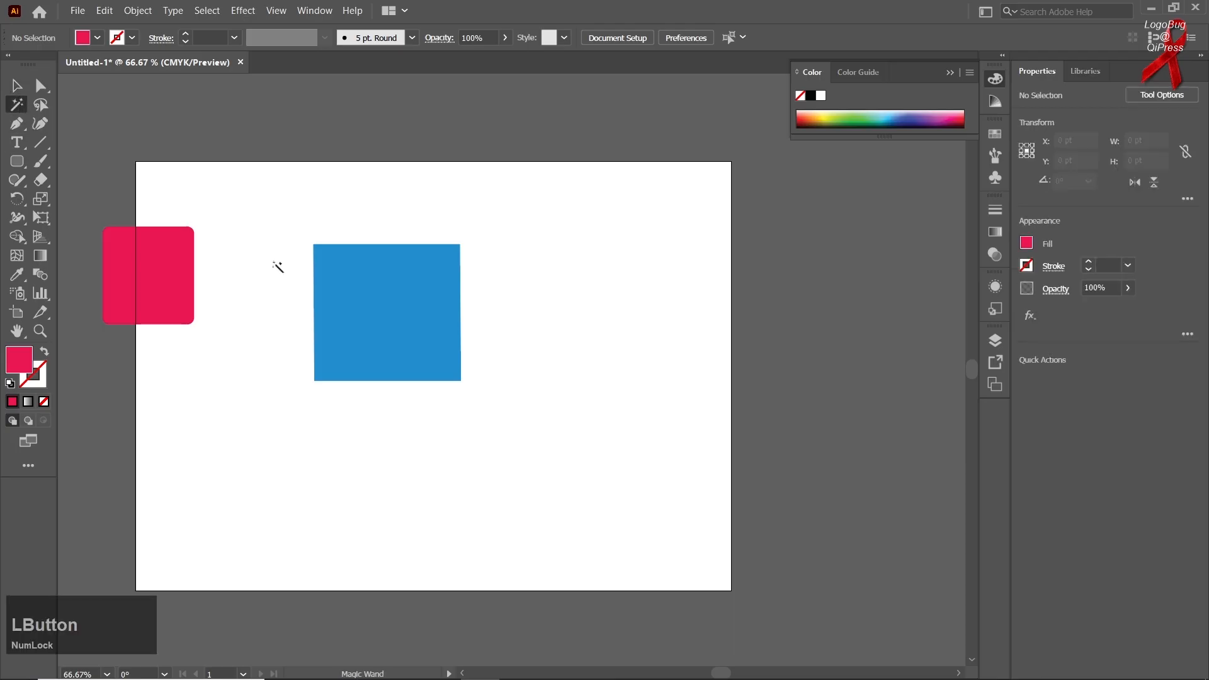
{"action": "left_click", "coordinate": [367, 287]}
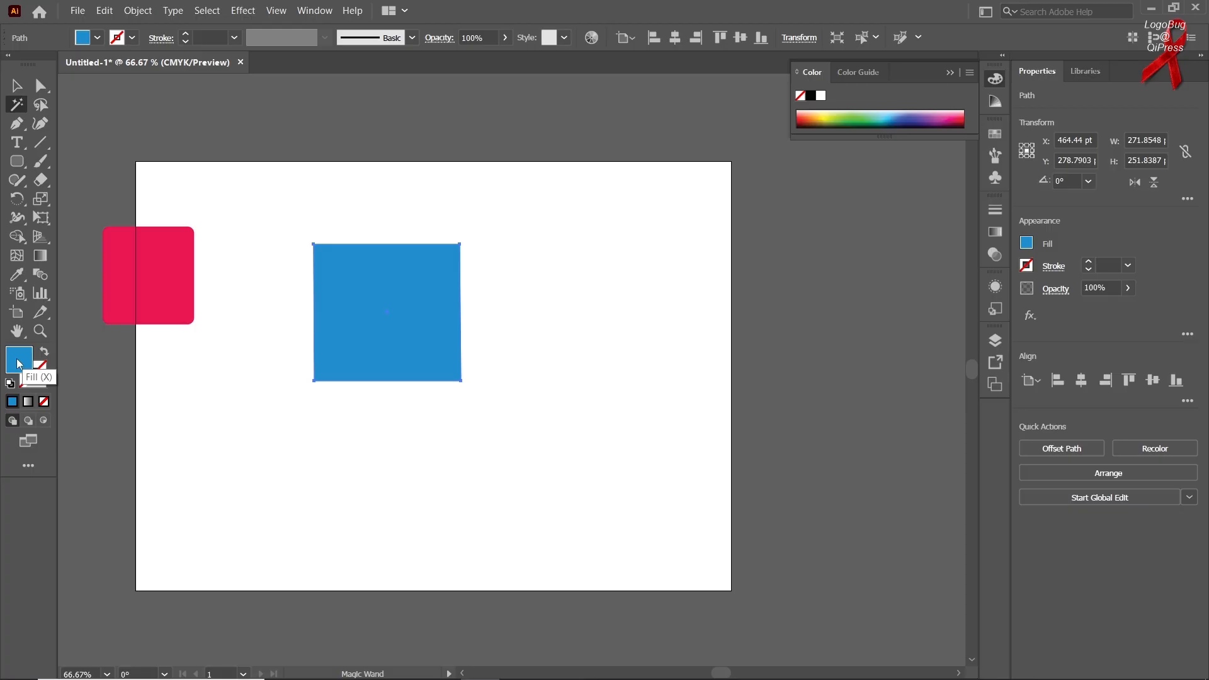
Move the pinkish red rounded rectangle onto the artboard beside the blue square and delete it.
{"action": "left_click", "coordinate": [17, 85]}
{"action": "left_click_drag", "start_coordinate": [159, 285], "coordinate": [220, 322]}
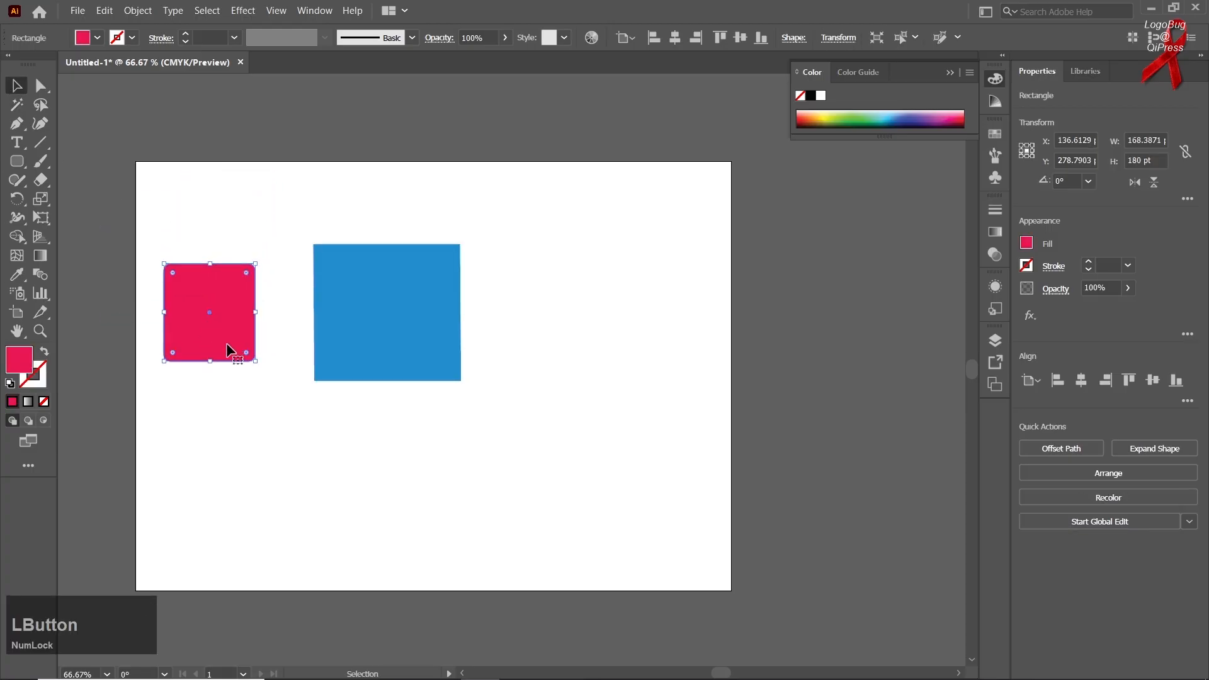
{"action": "key", "text": "Delete"}
Enlarge the blue square to about 341 by 352 pt and place it in the left half of the artboard.
{"action": "left_click_drag", "start_coordinate": [344, 336], "coordinate": [253, 305]}
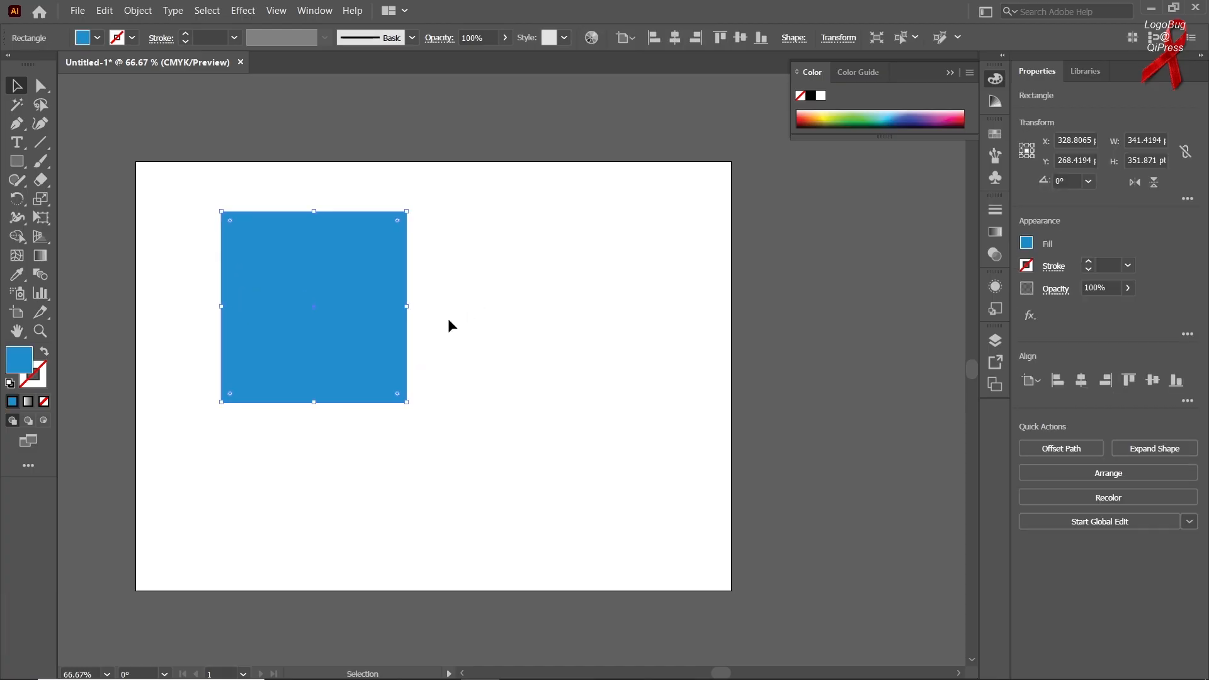
{"action": "left_click_drag", "start_coordinate": [394, 316], "coordinate": [391, 338]}
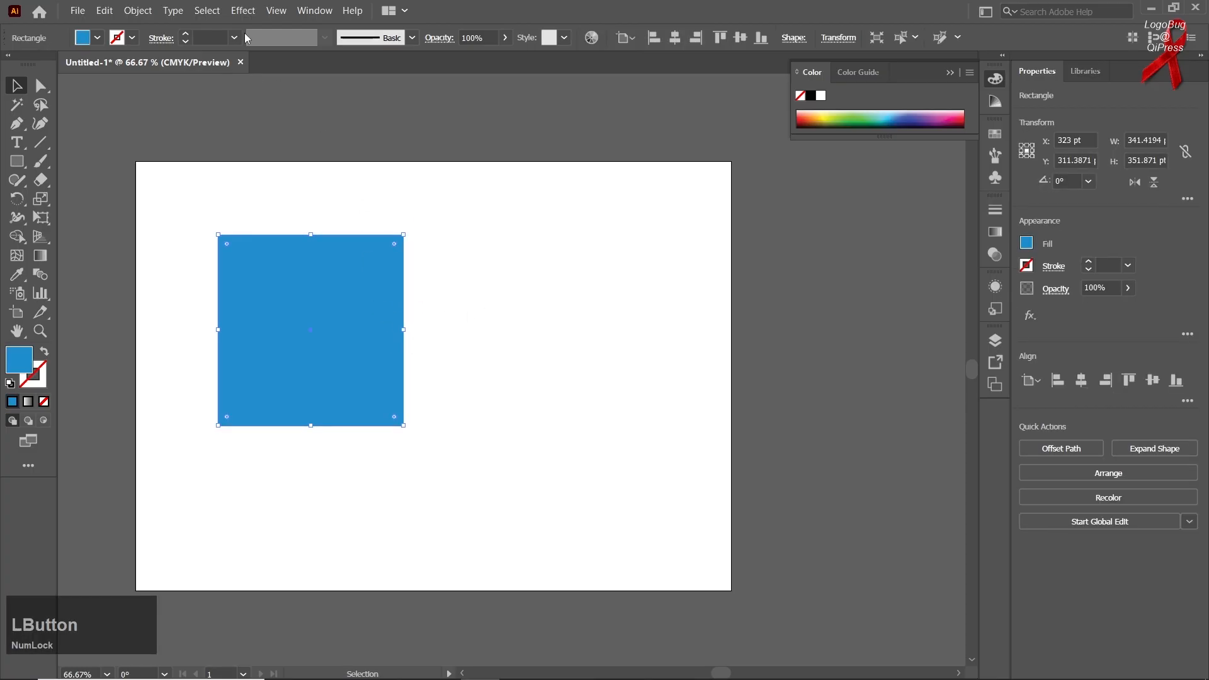
Try lower opacity values on the blue square and return it to 100%.
{"action": "left_click", "coordinate": [506, 39]}
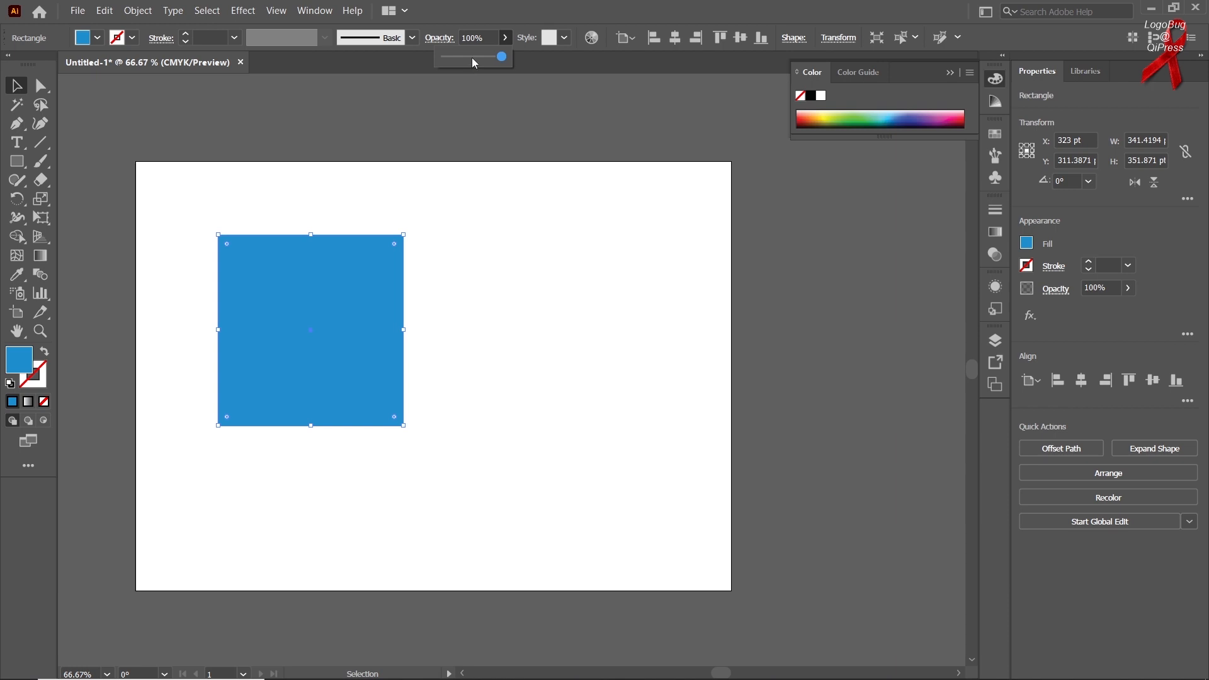
{"action": "left_click", "coordinate": [472, 58]}
{"action": "left_click_drag", "start_coordinate": [451, 59], "coordinate": [502, 50]}
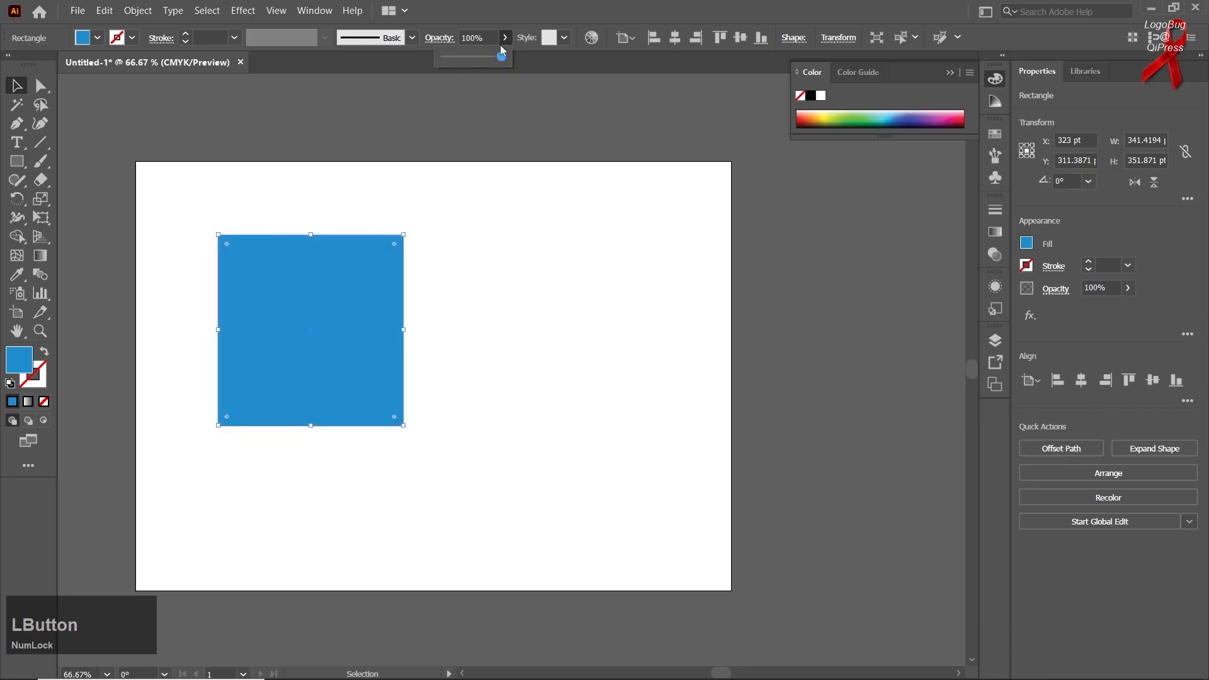
Try the blue swirl graphic style on the square and settle on the yellow and green floral one.
{"action": "left_click", "coordinate": [550, 43]}
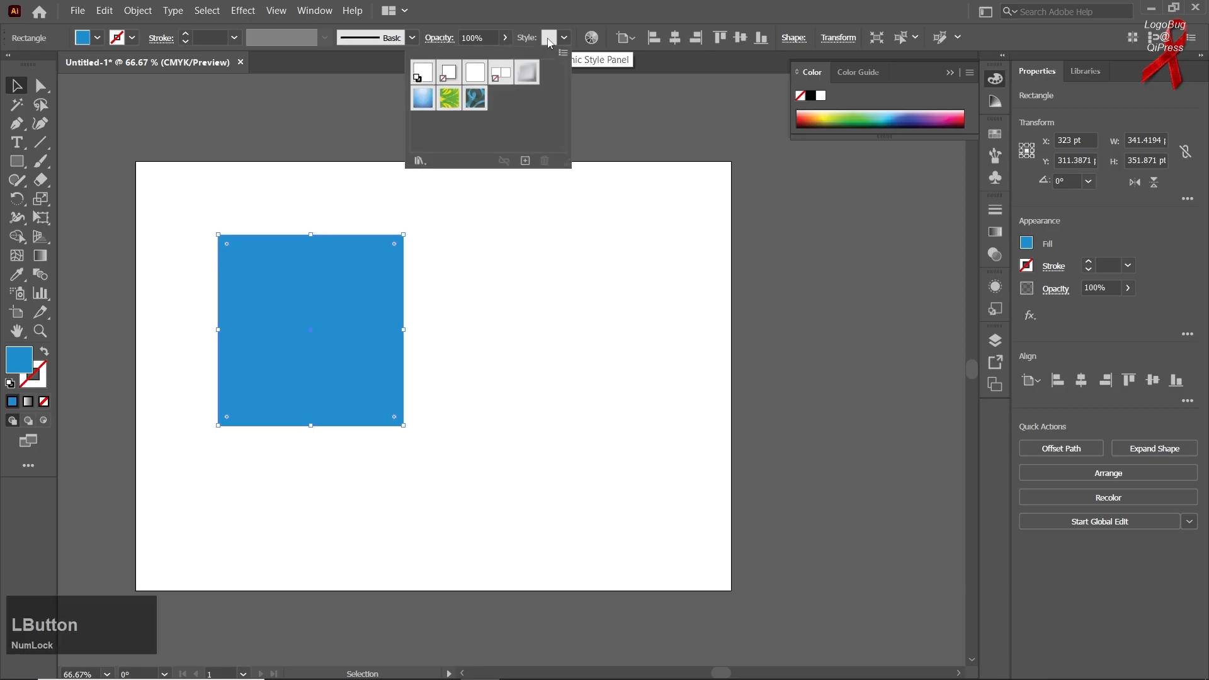
{"action": "left_click", "coordinate": [449, 98]}
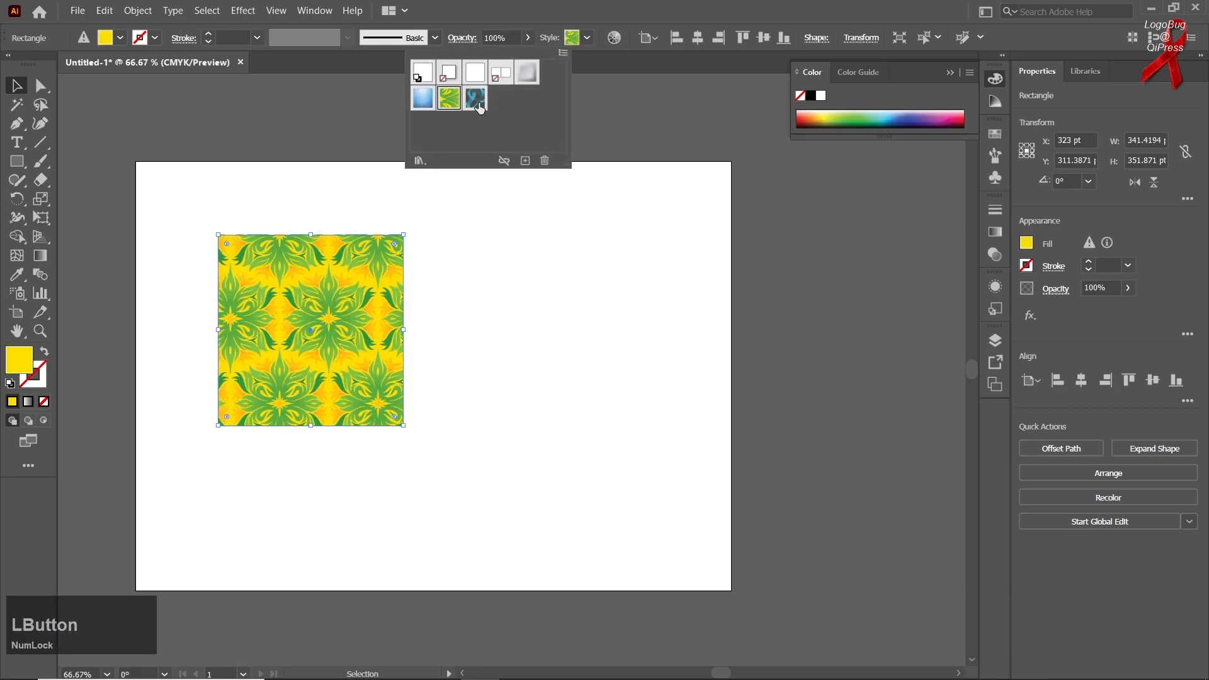
{"action": "left_click", "coordinate": [478, 105]}
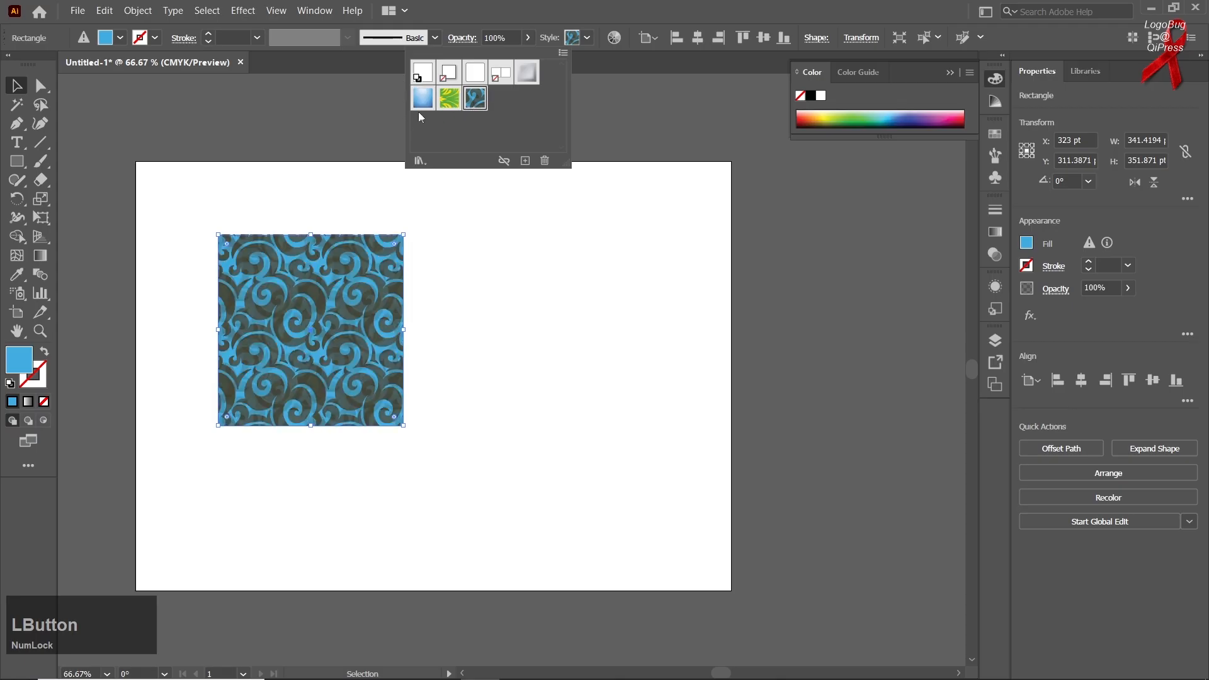
{"action": "left_click", "coordinate": [448, 104]}
Load the Additive graphic styles library and apply its grid-like style to the floral square.
{"action": "left_click", "coordinate": [420, 161]}
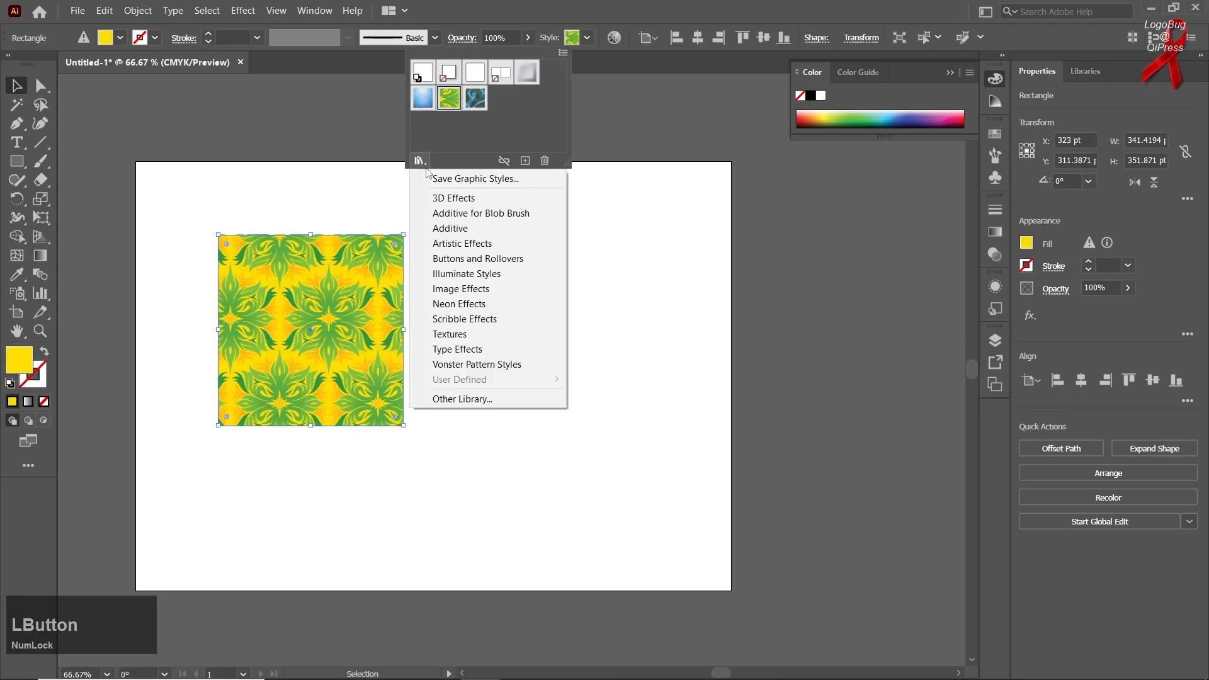
{"action": "left_click", "coordinate": [472, 228]}
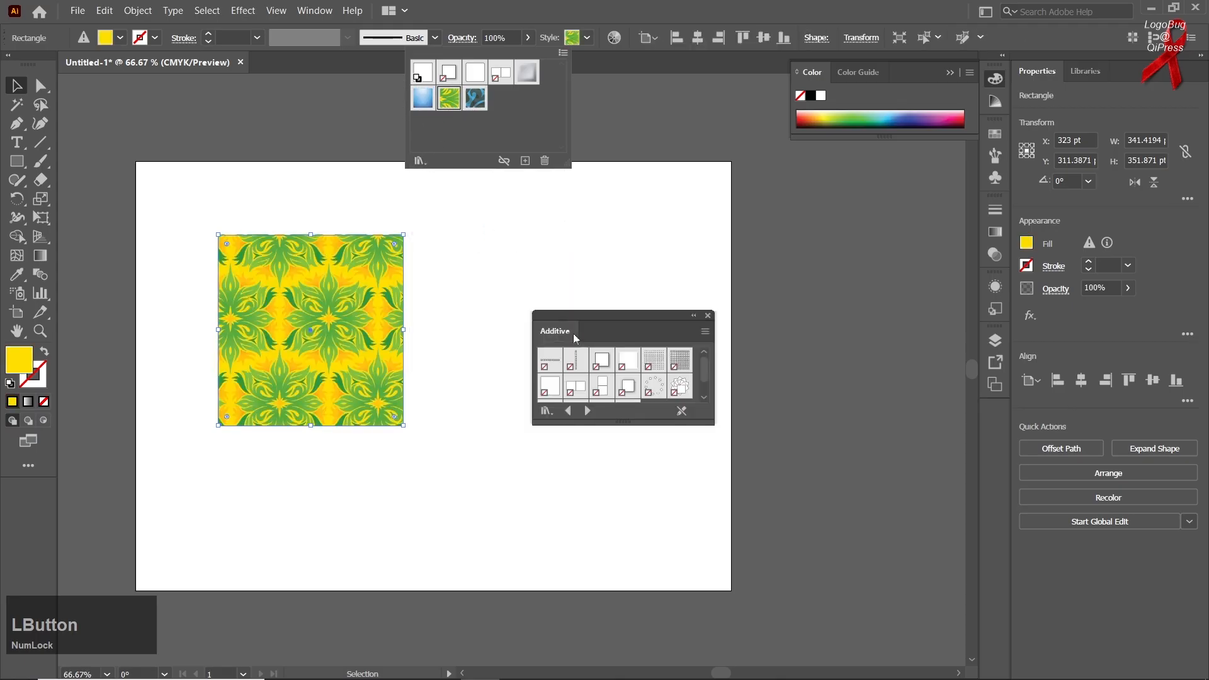
{"action": "left_click", "coordinate": [614, 360]}
{"action": "left_click", "coordinate": [653, 362]}
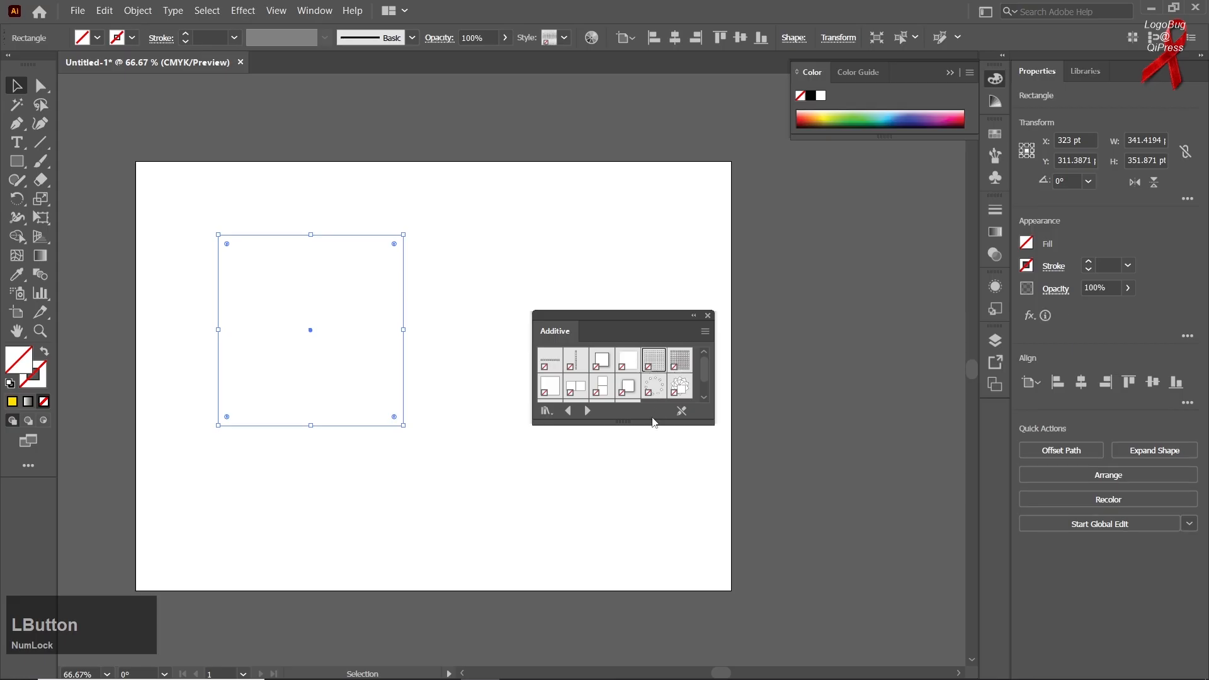
Enlarge the style library to show all swatches, switch to Artistic Effects and apply the orange-red gradient style to the square.
{"action": "left_click_drag", "start_coordinate": [652, 424], "coordinate": [656, 548]}
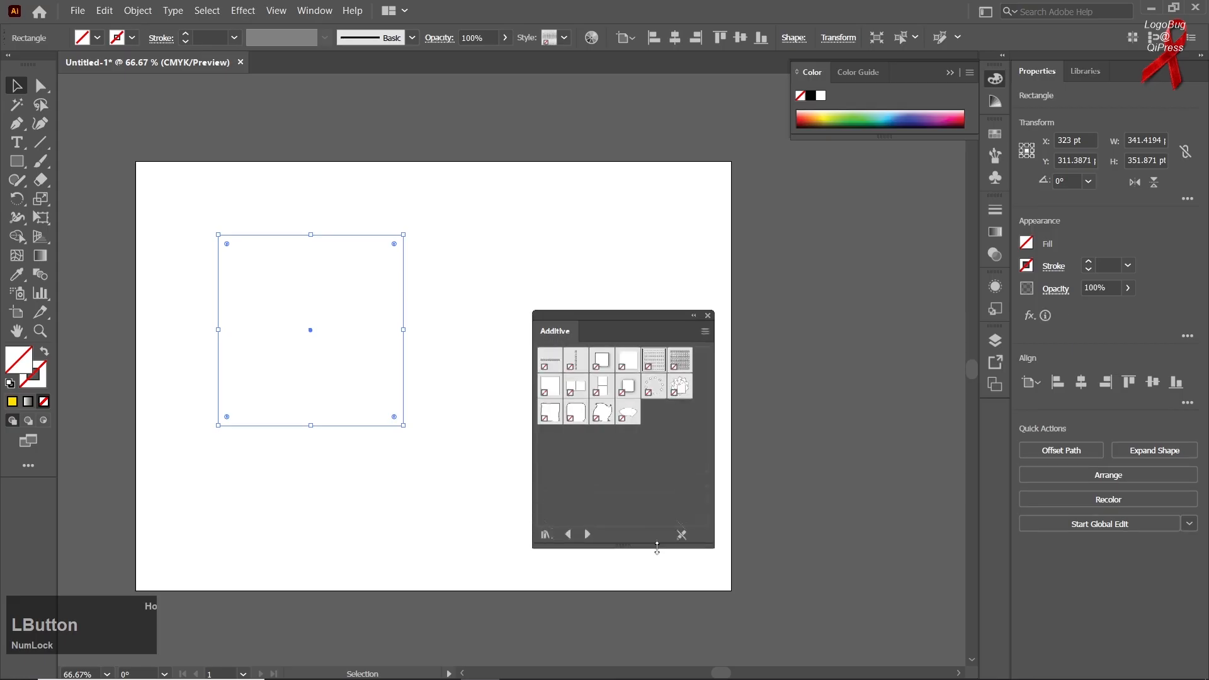
{"action": "left_click", "coordinate": [587, 537]}
{"action": "left_click", "coordinate": [568, 537]}
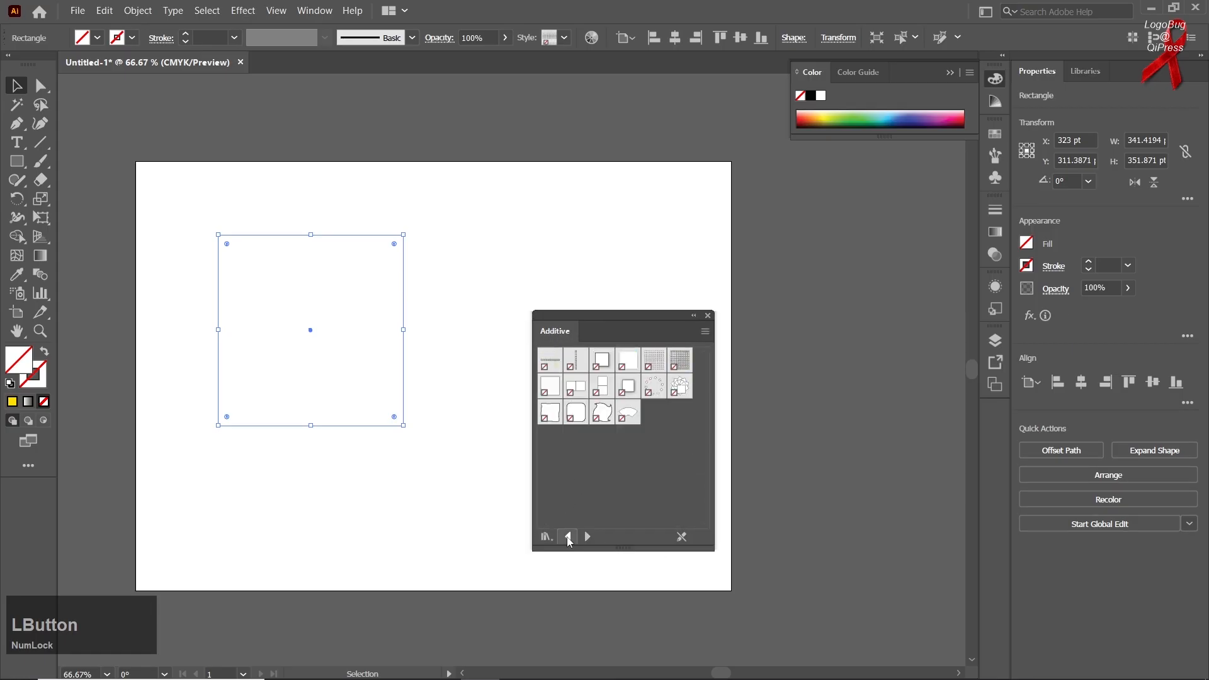
{"action": "left_click", "coordinate": [587, 536]}
{"action": "left_click", "coordinate": [550, 413]}
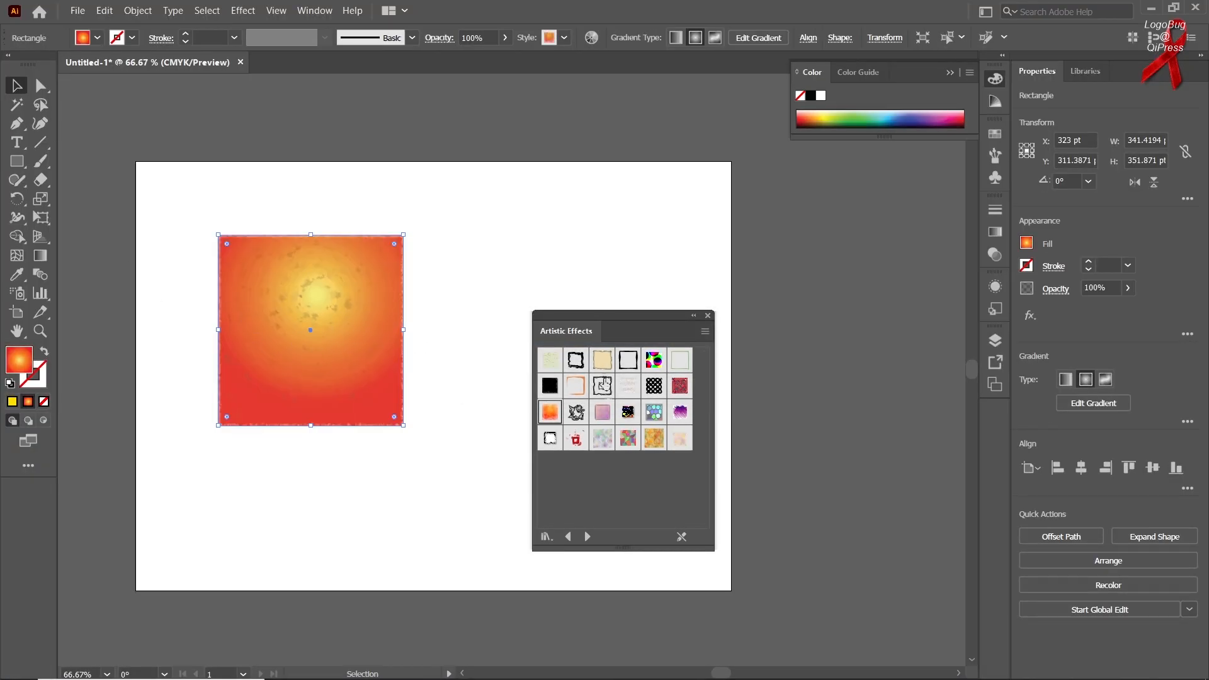
Try several other Artistic Effects styles on the square, including the beige rough-edged and black-and-white dotted ones.
{"action": "left_click", "coordinate": [602, 360]}
{"action": "left_click", "coordinate": [574, 389]}
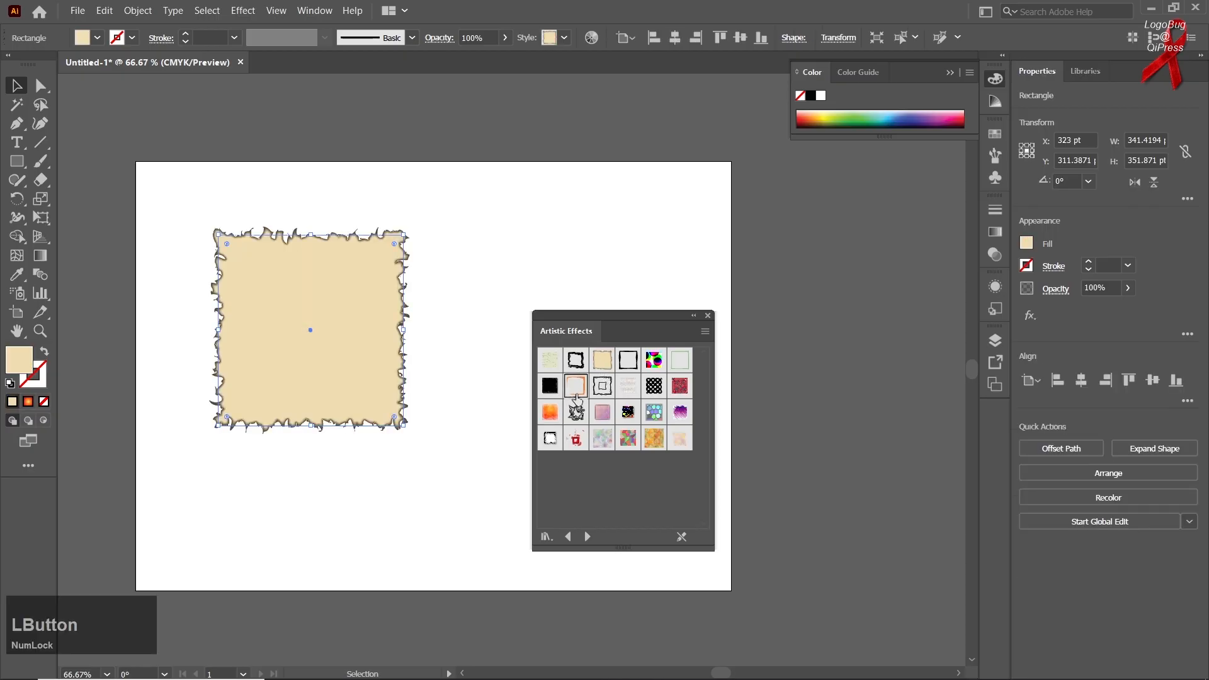
{"action": "left_click", "coordinate": [654, 390]}
{"action": "left_click", "coordinate": [656, 413]}
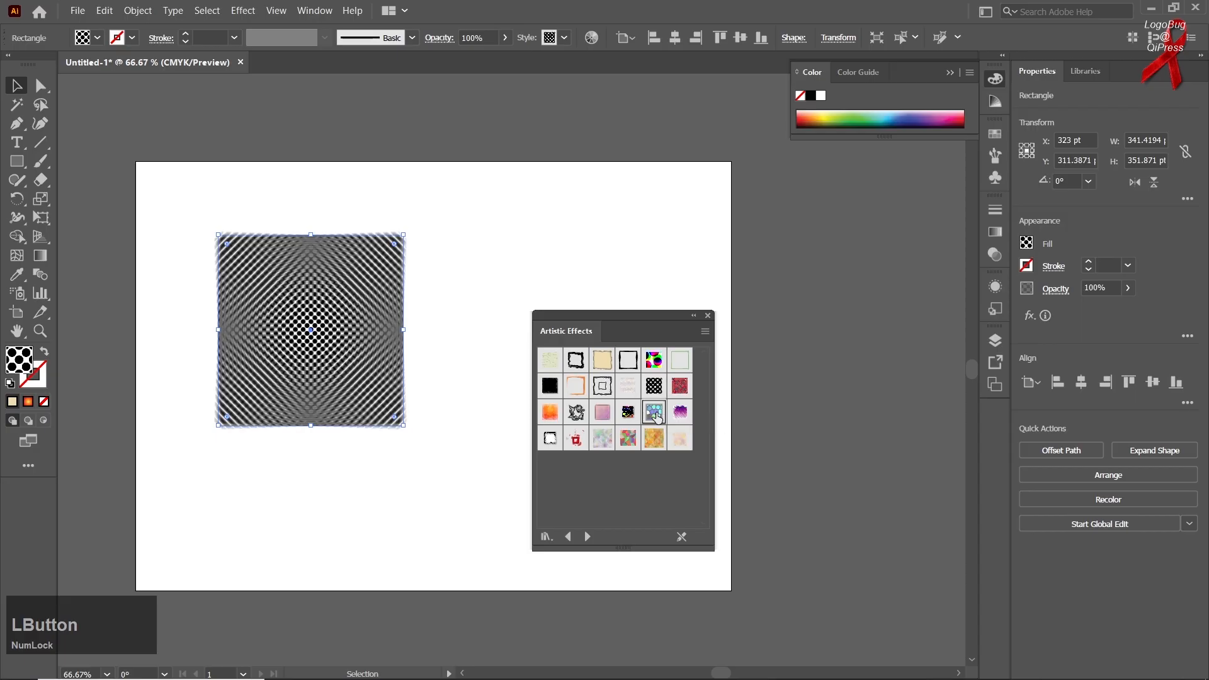
Go back through the graphic style libraries to 3D Effects.
{"action": "left_click", "coordinate": [571, 537]}
{"action": "left_click", "coordinate": [571, 538]}
{"action": "left_click", "coordinate": [571, 536]}
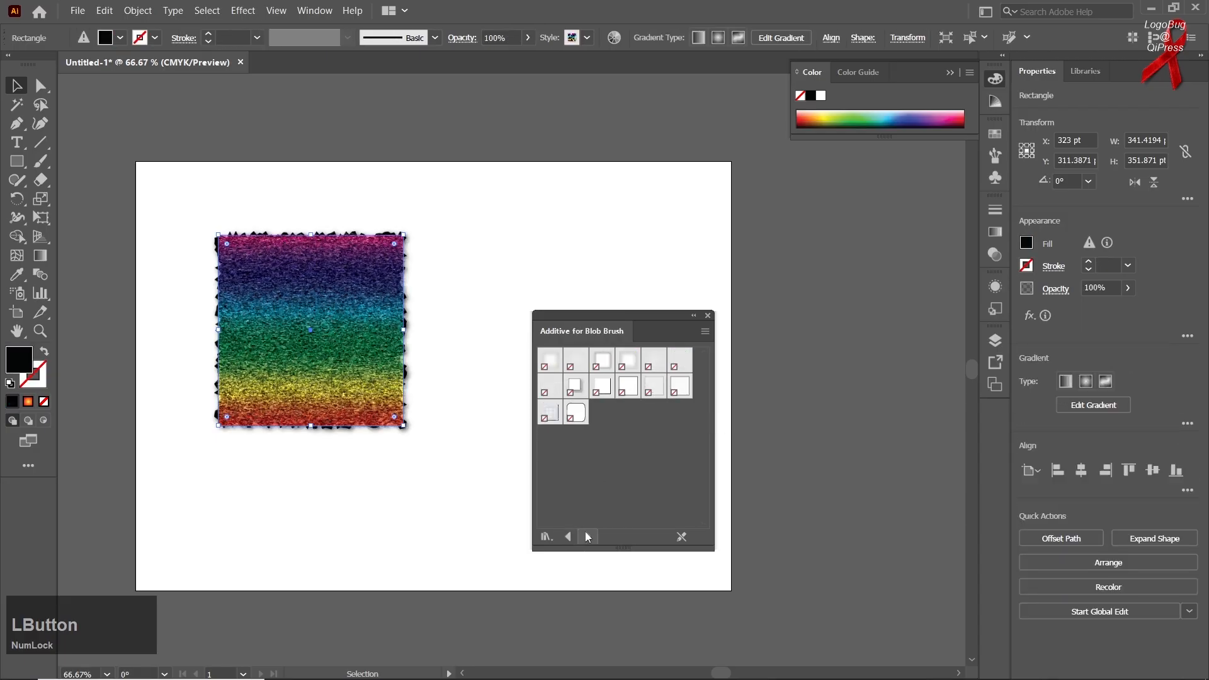
{"action": "left_click", "coordinate": [587, 536]}
{"action": "left_click", "coordinate": [573, 539]}
{"action": "left_click", "coordinate": [573, 539]}
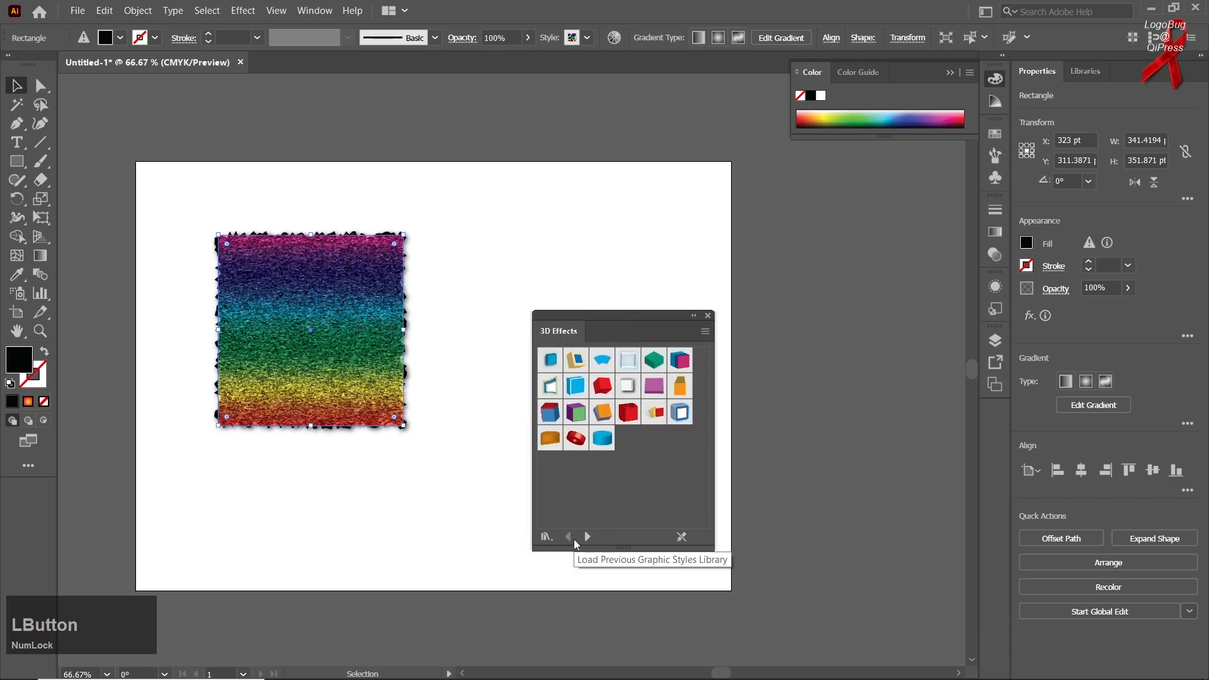
Try the green and purple 3D style on the square, apply the blue-framed one instead and close the library.
{"action": "left_click", "coordinate": [572, 414]}
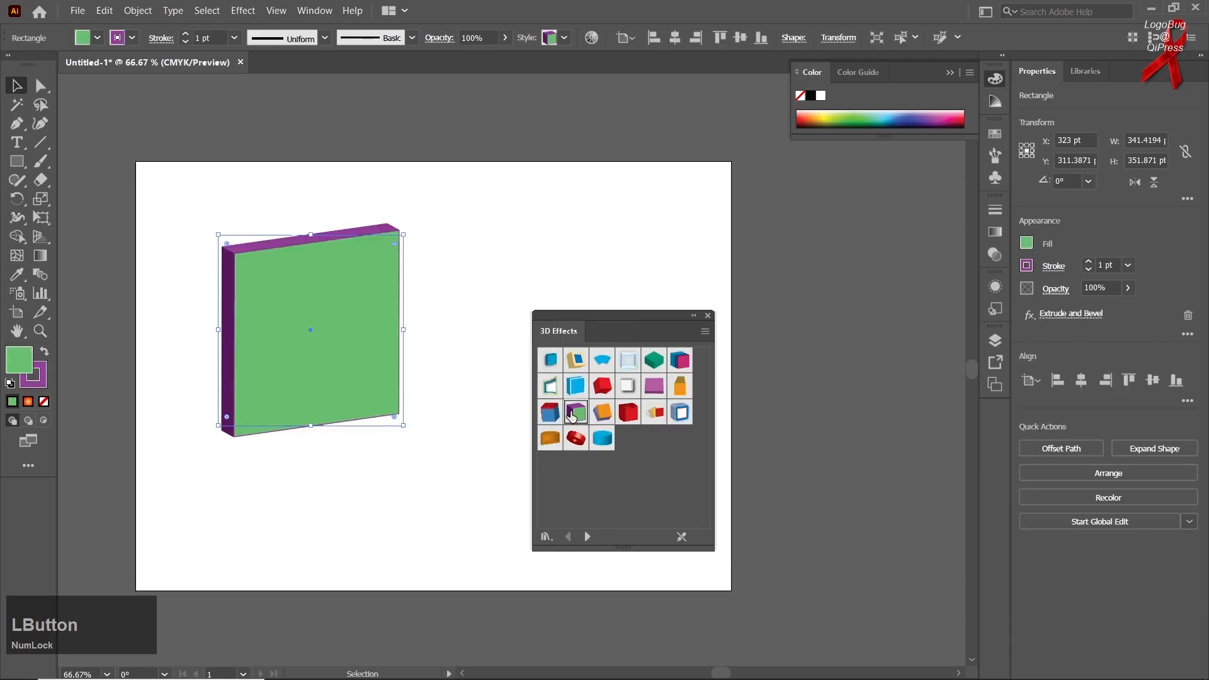
{"action": "left_click", "coordinate": [680, 412]}
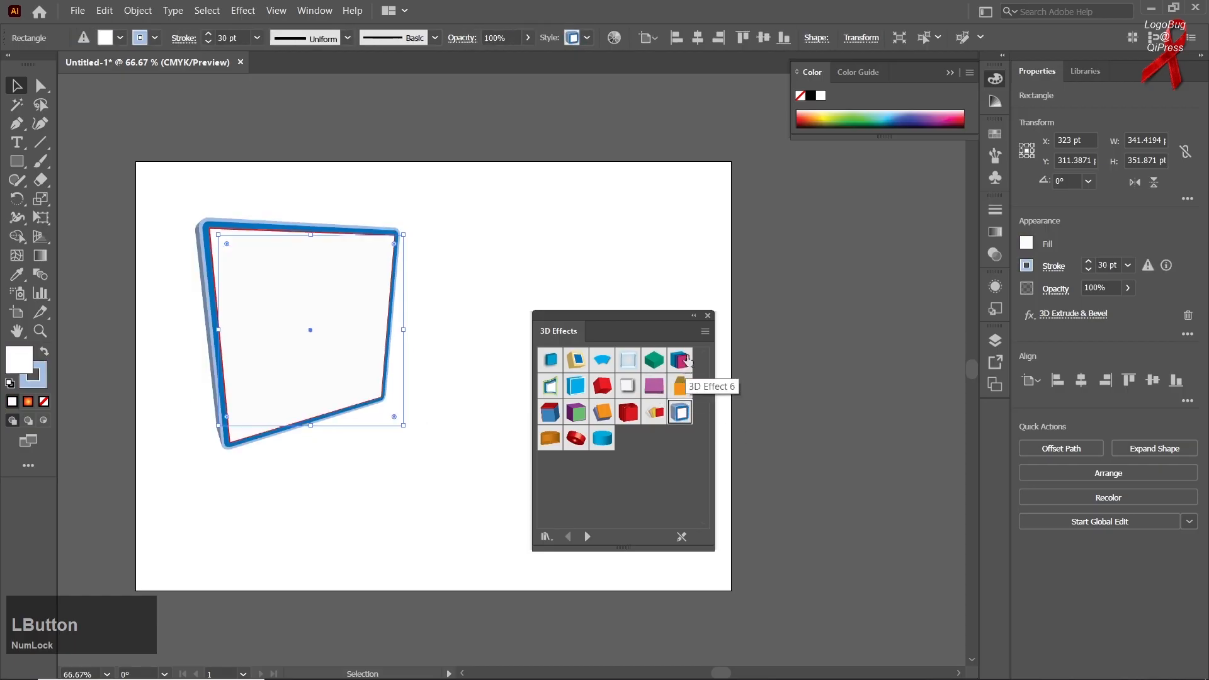
{"action": "left_click", "coordinate": [707, 316]}
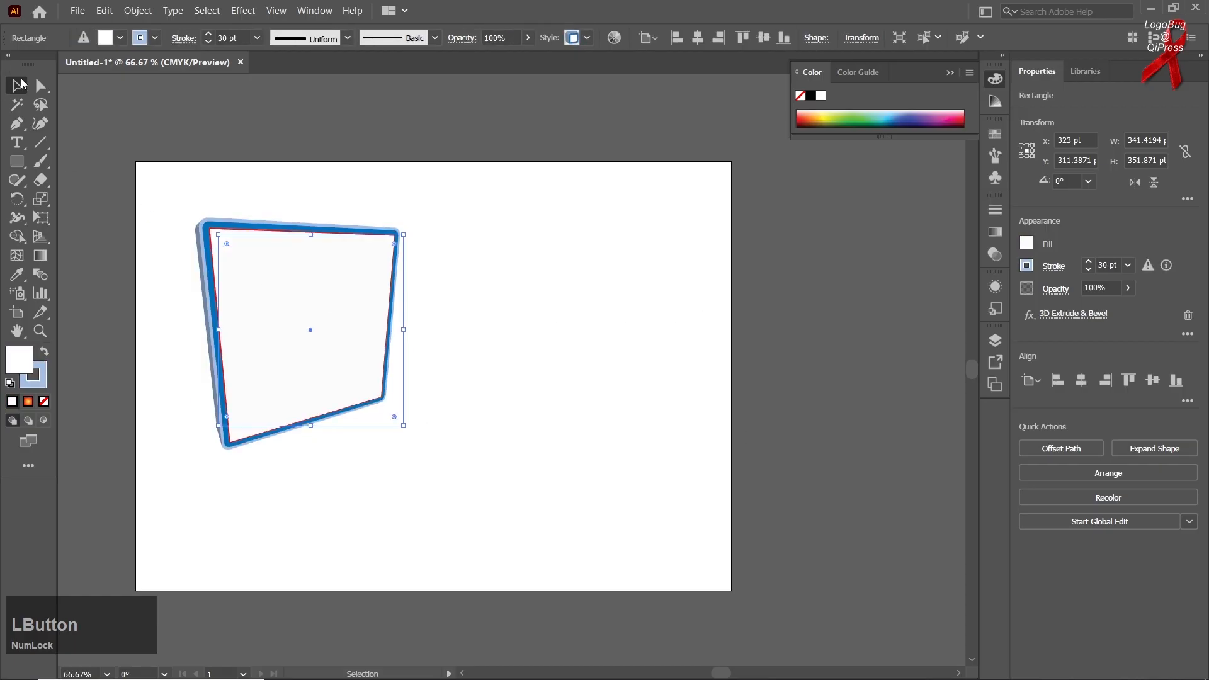
Move the blue-framed 3D shape towards the middle of the artboard and delete it.
{"action": "left_click_drag", "start_coordinate": [300, 406], "coordinate": [410, 426]}
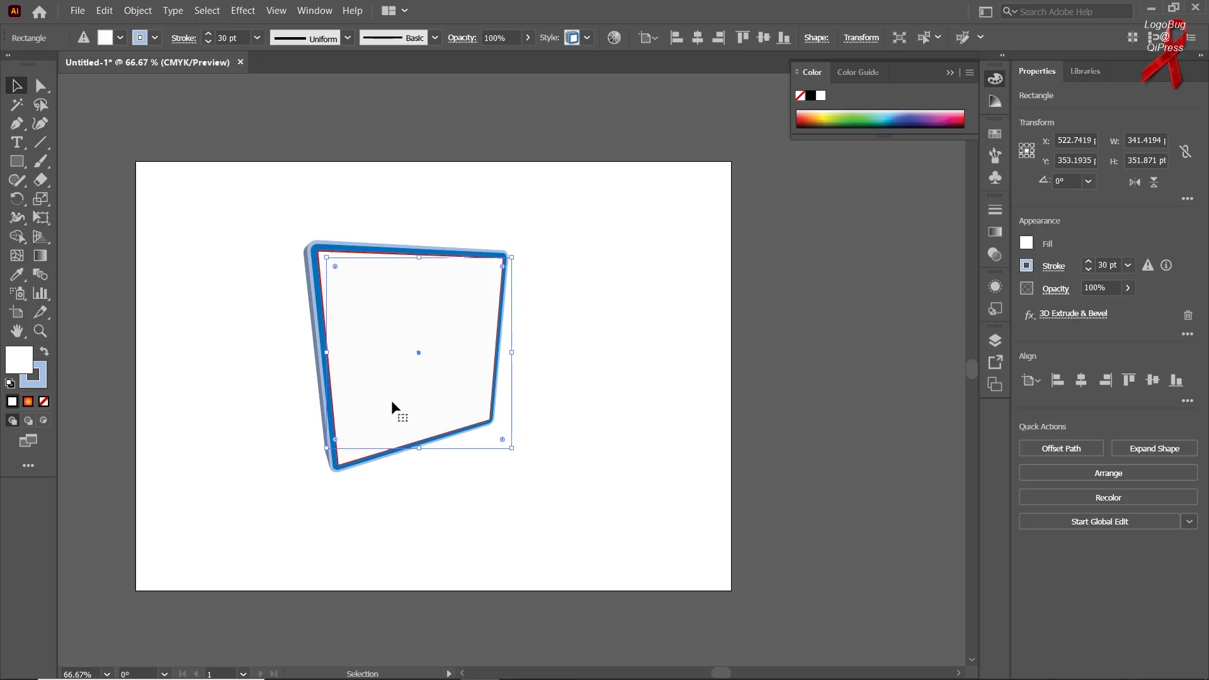
{"action": "key", "text": "Delete"}
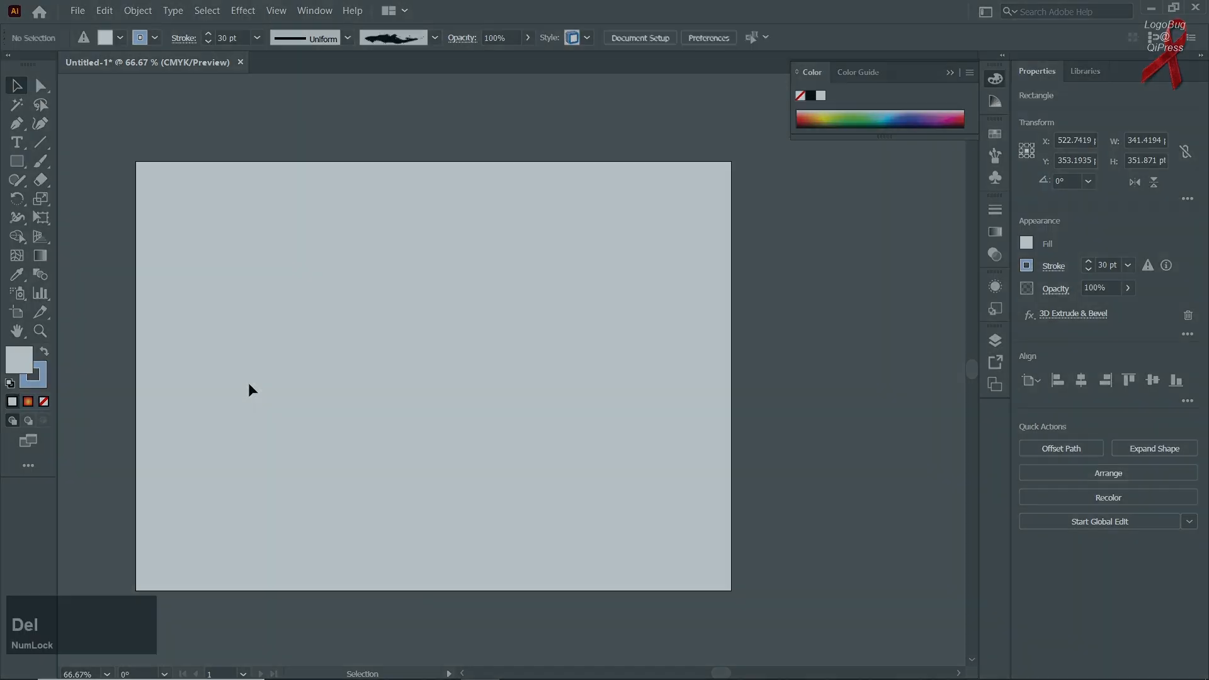